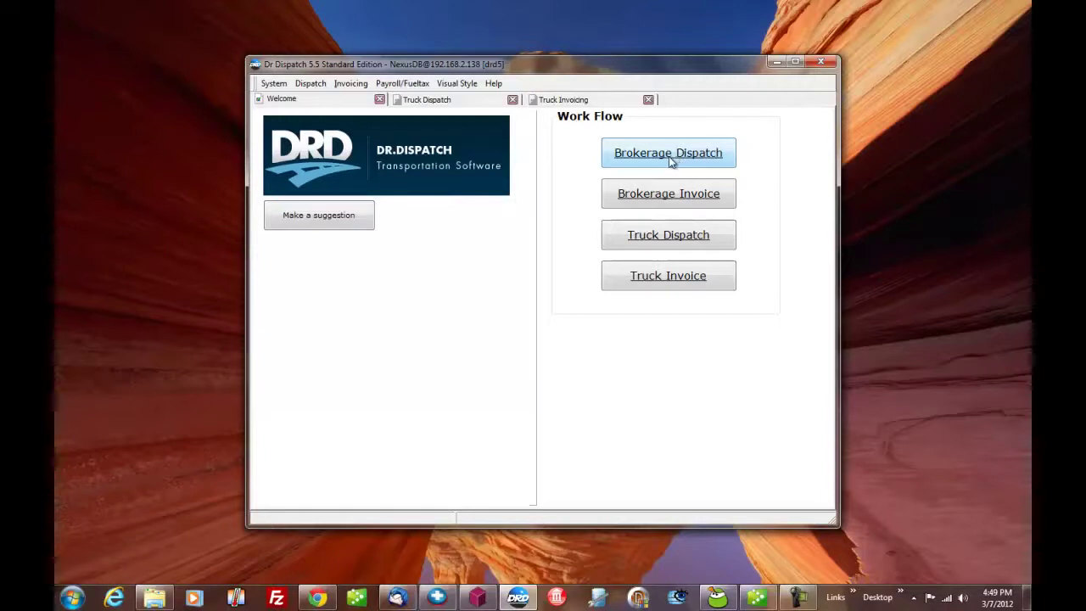
Step: Open Truck Dispatch and review the customer rate breakdown behind the current load's gross pay
{"action": "left_click", "coordinate": [655, 245]}
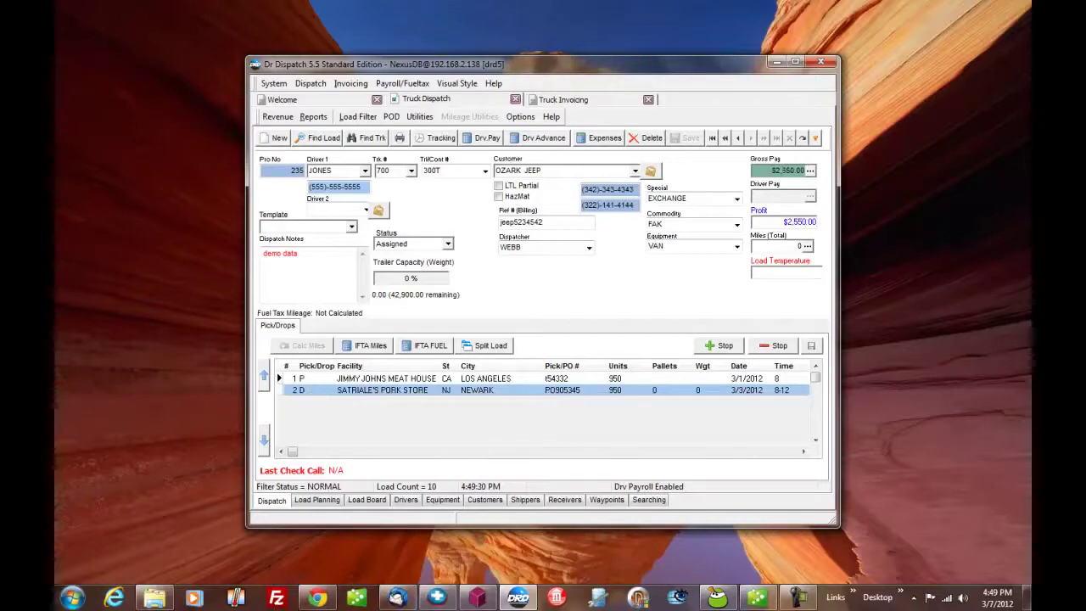
{"action": "left_click", "coordinate": [810, 171]}
{"action": "left_click", "coordinate": [594, 322]}
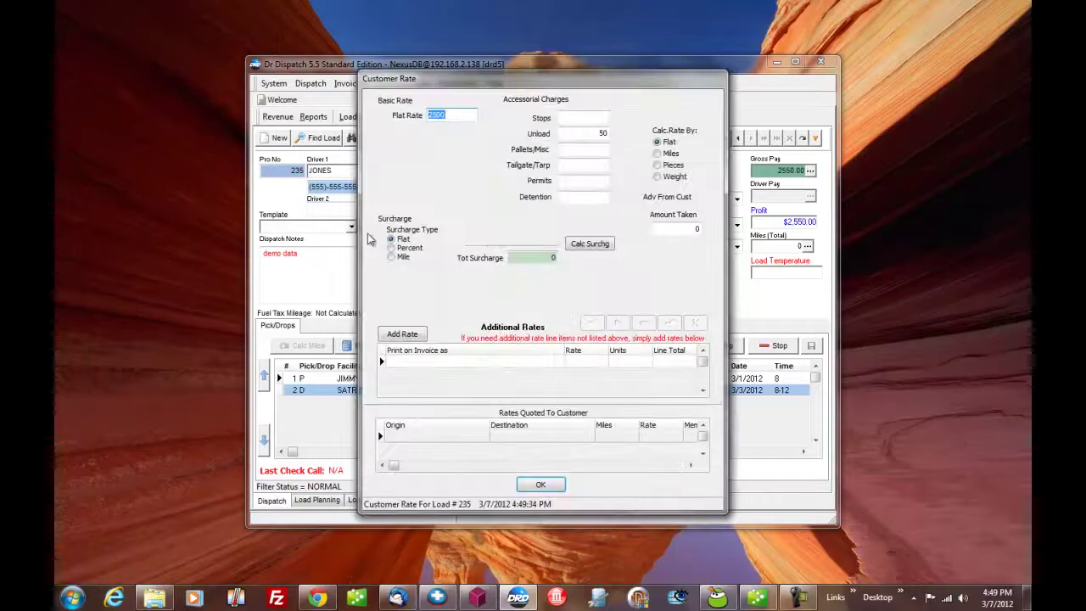
{"action": "left_click", "coordinate": [543, 482]}
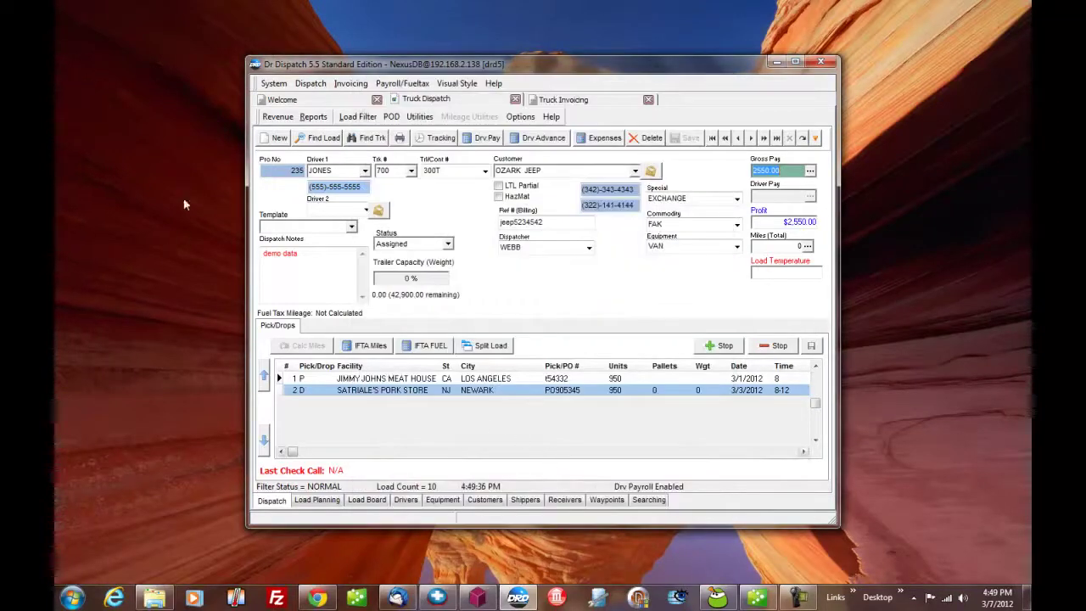
Step: Create a new truck load and assign the re-occurring load template 229T to it
{"action": "left_click", "coordinate": [276, 138]}
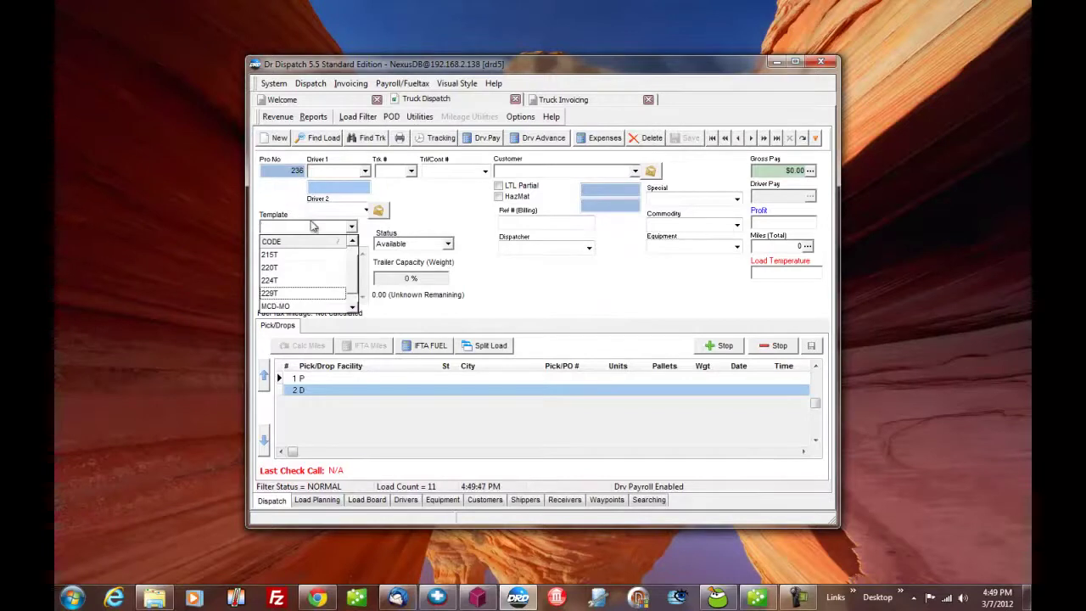
{"action": "left_click", "coordinate": [286, 293]}
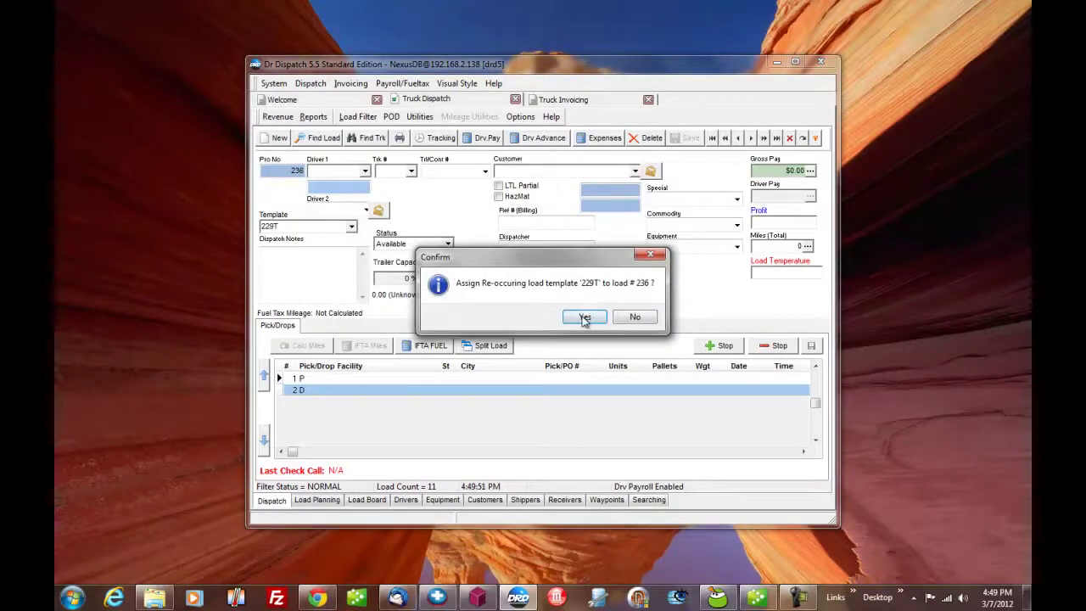
{"action": "left_click", "coordinate": [583, 317]}
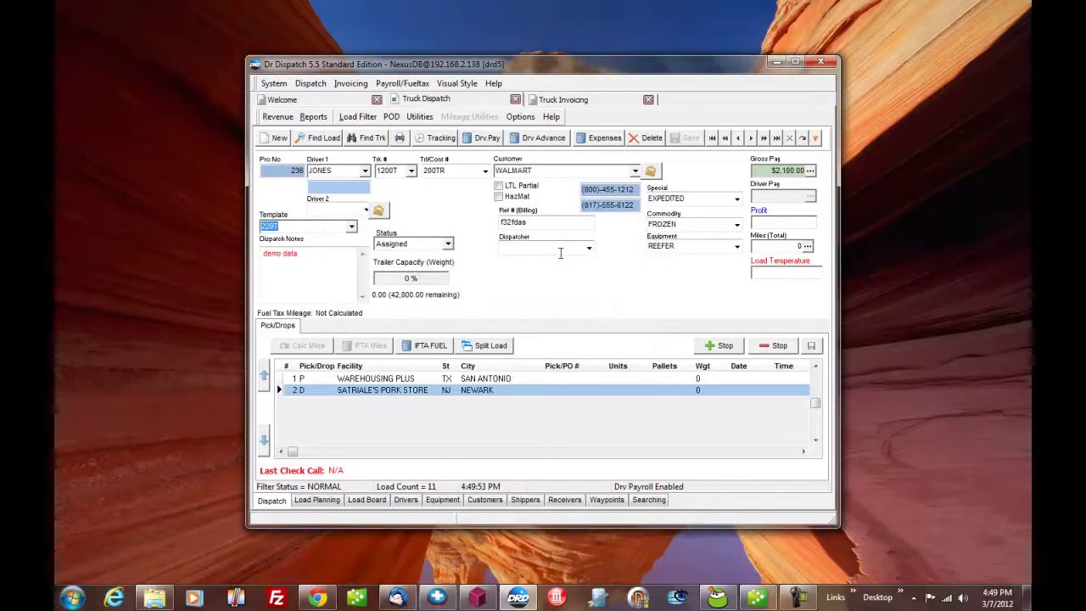
Step: Make 3 copies of the new load, including the deadhead and out-of-route miles
{"action": "left_click", "coordinate": [420, 116]}
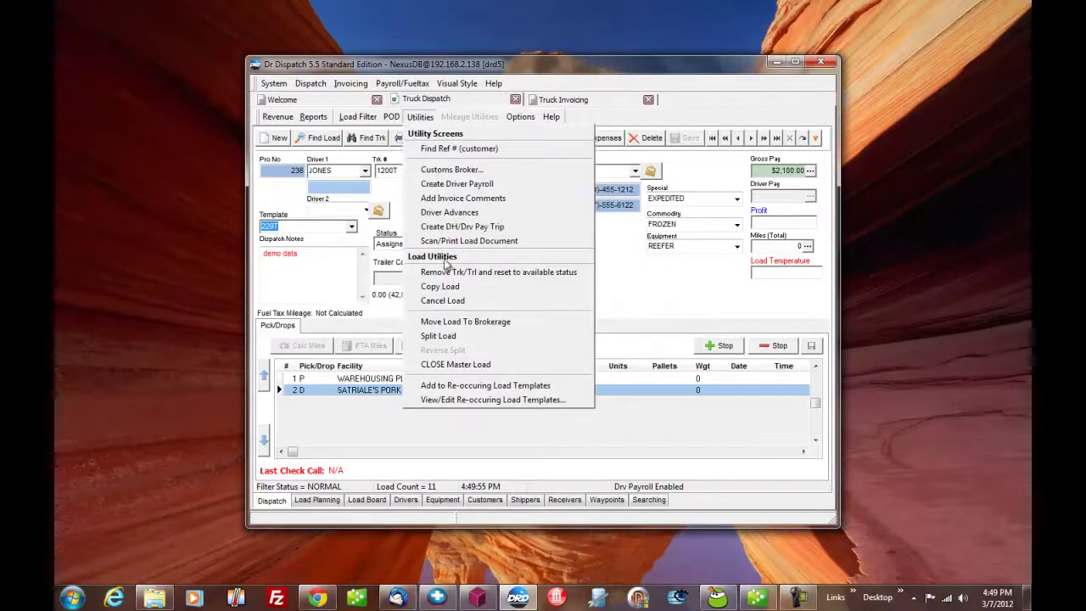
{"action": "left_click", "coordinate": [446, 287]}
{"action": "type", "text": "3"}
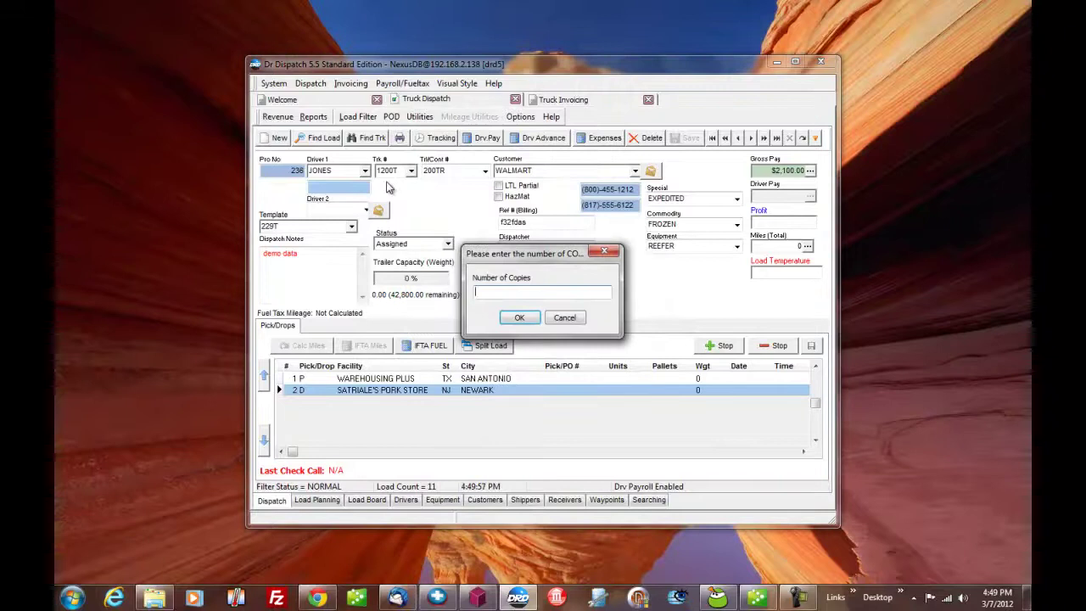
{"action": "key", "text": "Return"}
{"action": "key", "text": "Return"}
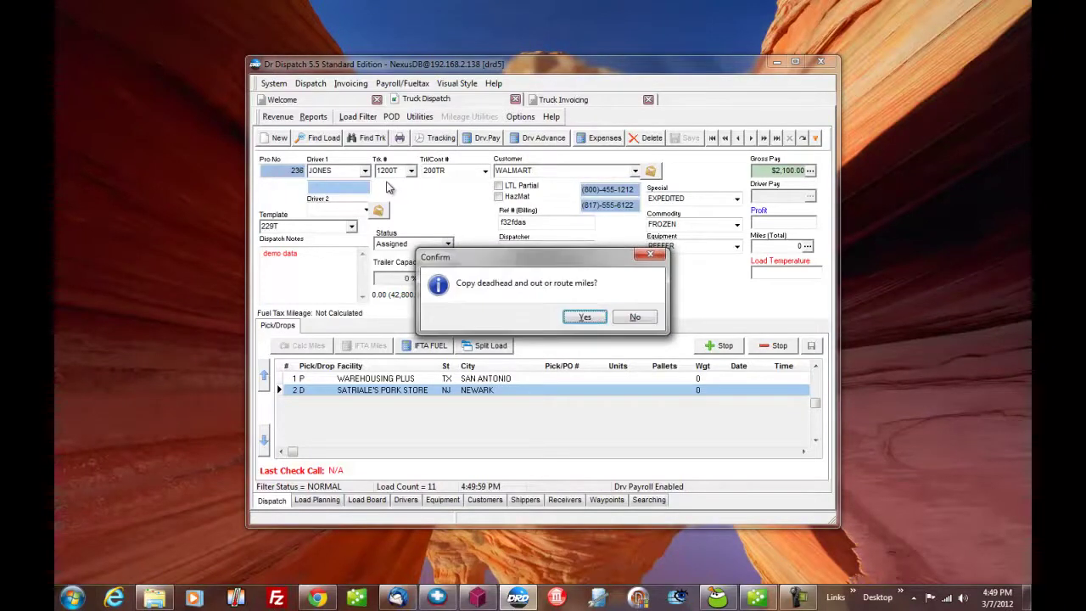
{"action": "key", "text": "Return"}
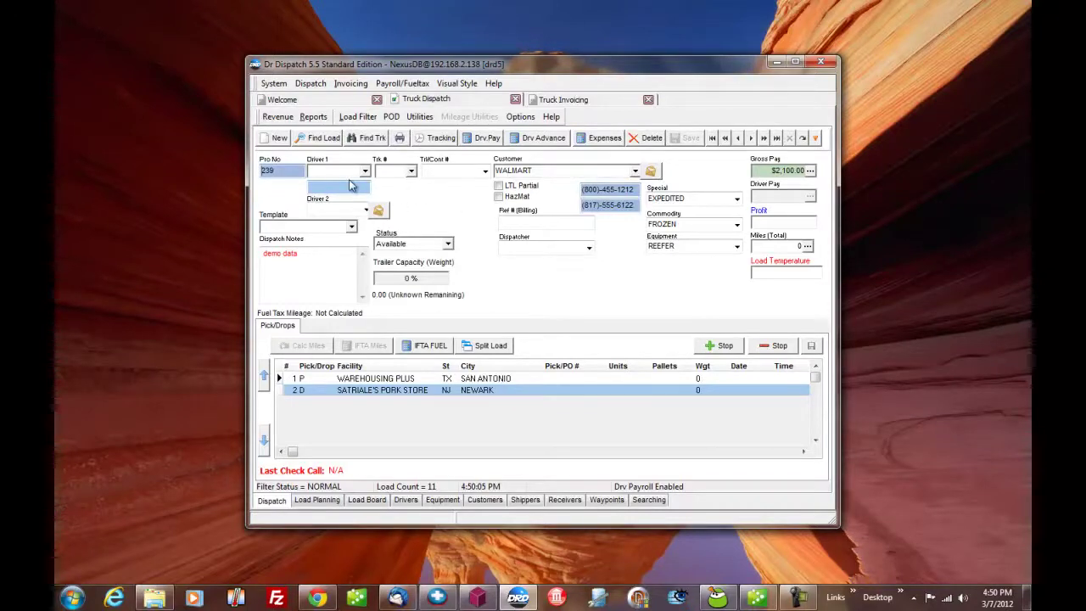
Step: Assign the driver whose last name starts with G as Driver 1 on copied load 239
{"action": "key", "text": "Tab"}
{"action": "type", "text": "g"}
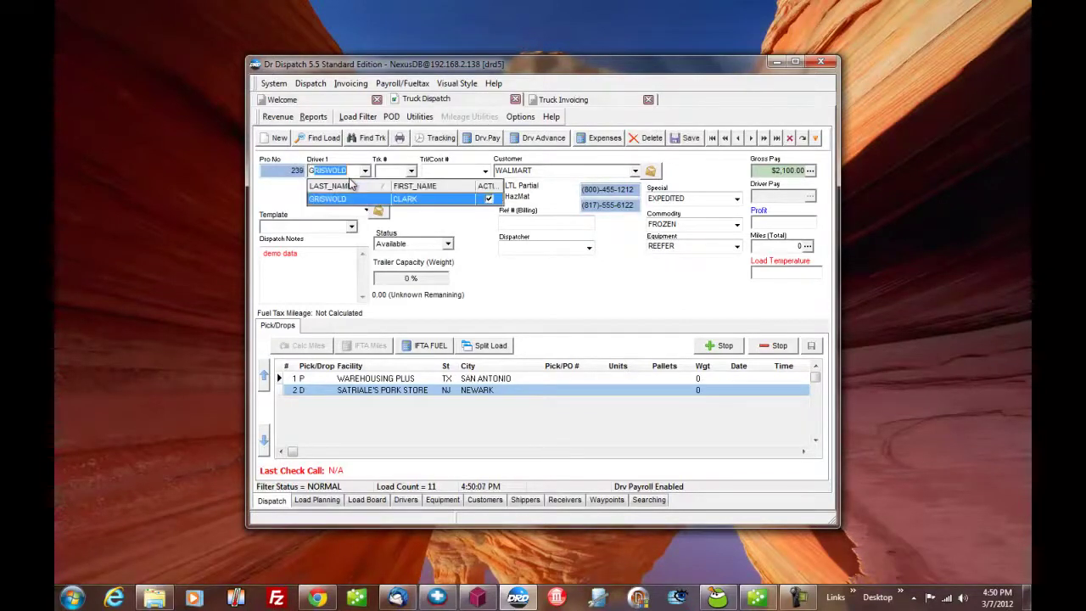
{"action": "key", "text": "Return"}
{"action": "key", "text": "Return"}
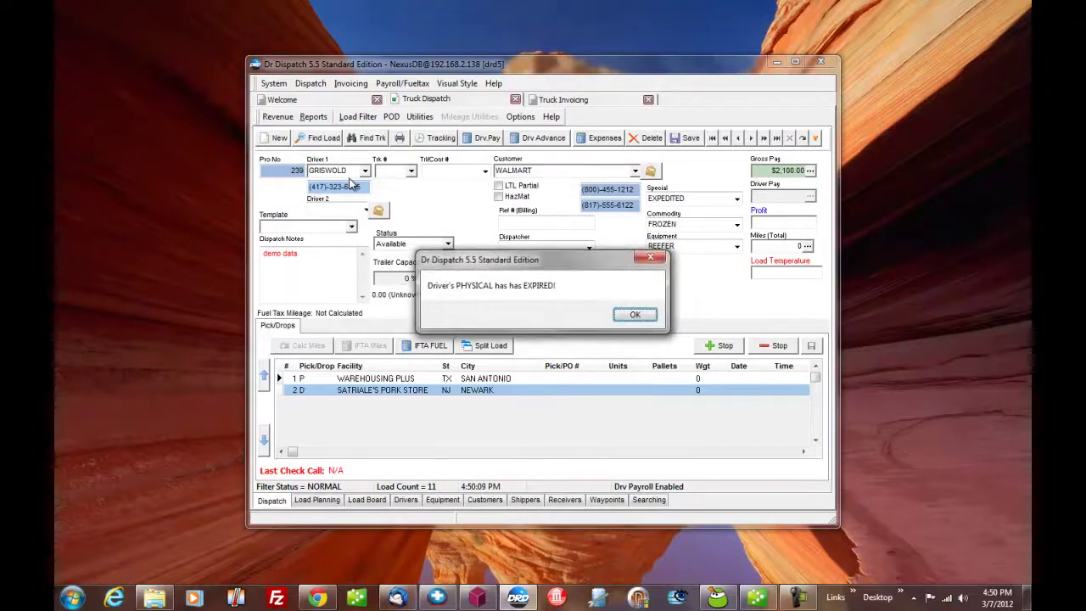
{"action": "key", "text": "Return"}
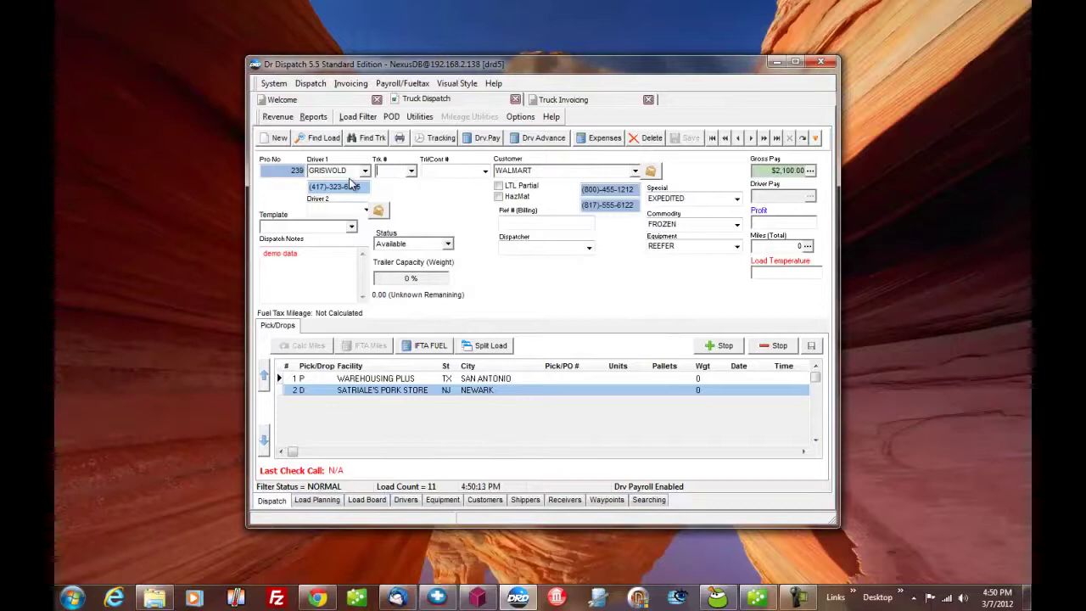
Step: Assign truck 500 to load 239 and acknowledge the equipment warnings
{"action": "key", "text": "alt+Down"}
{"action": "key", "text": "Down"}
{"action": "key", "text": "Down"}
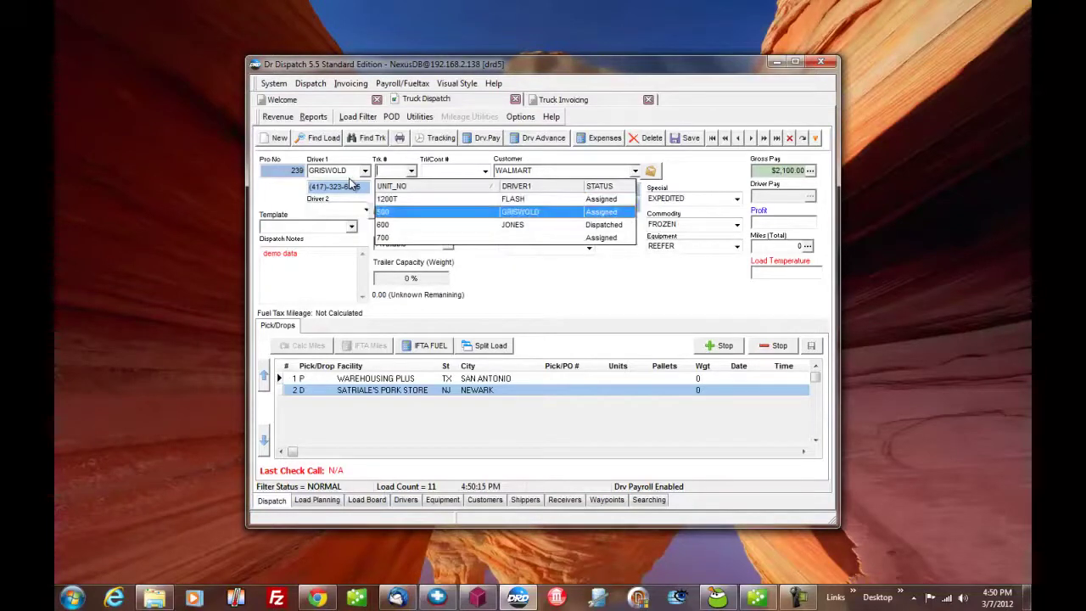
{"action": "key", "text": "Return"}
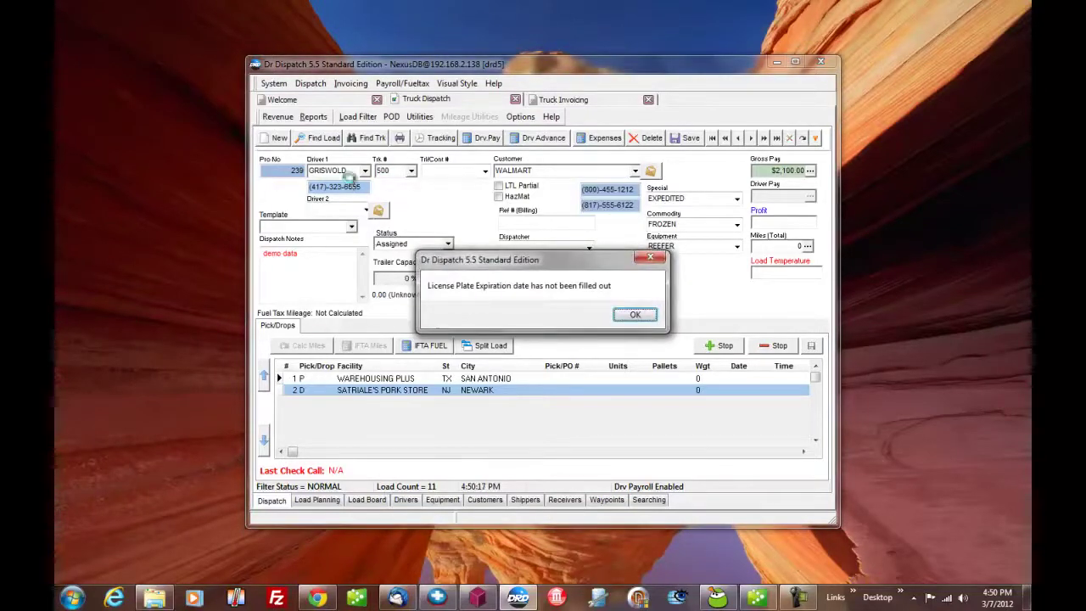
{"action": "key", "text": "Return"}
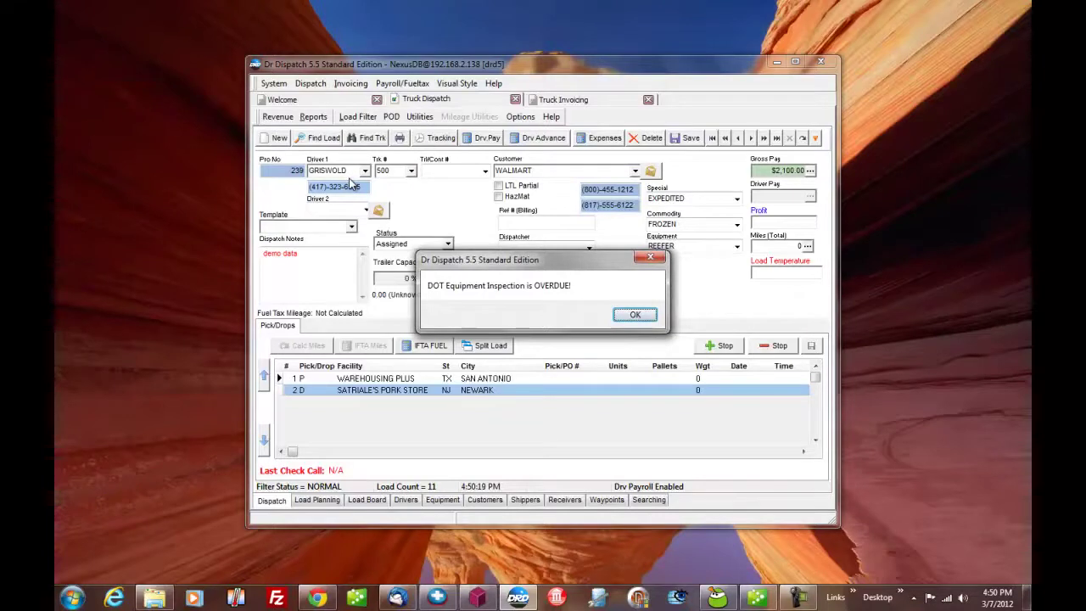
{"action": "key", "text": "Return"}
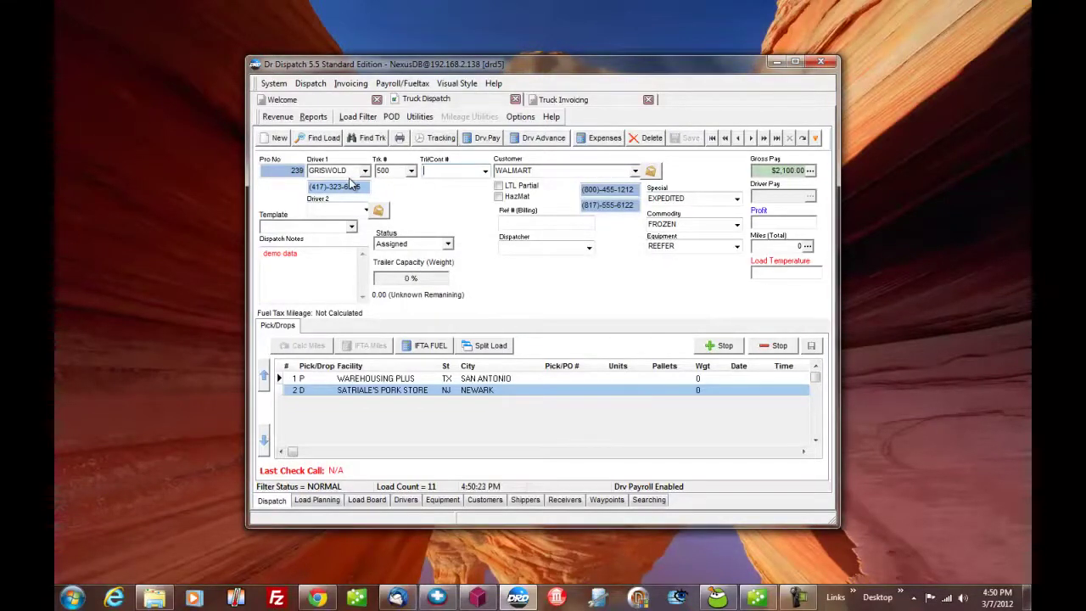
Step: Assign trailer 200TR to load 239 and acknowledge the warnings
{"action": "type", "text": "100TR"}
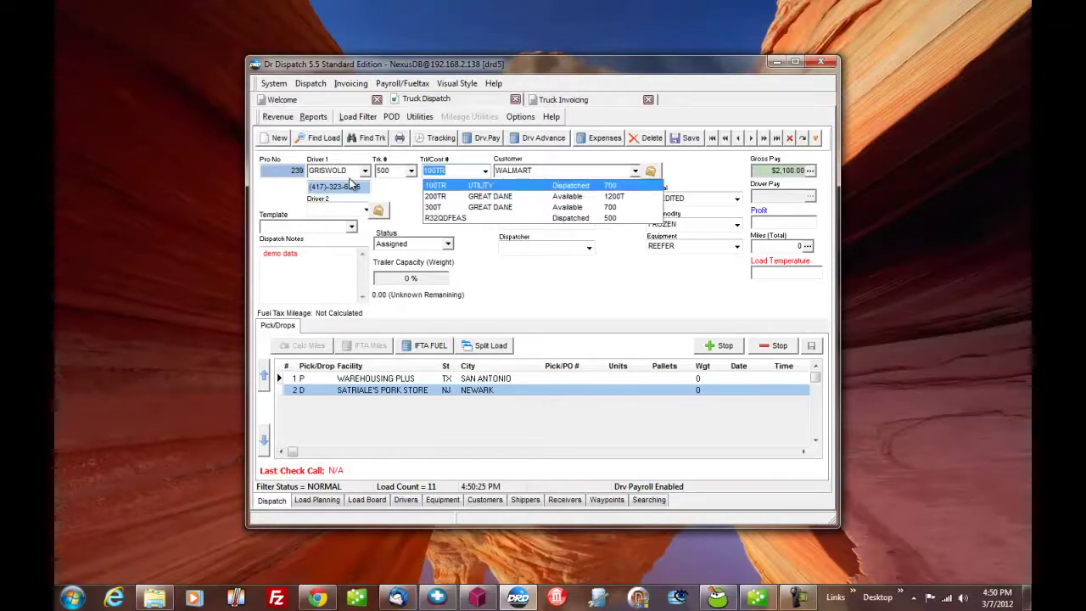
{"action": "key", "text": "Down"}
{"action": "key", "text": "Return"}
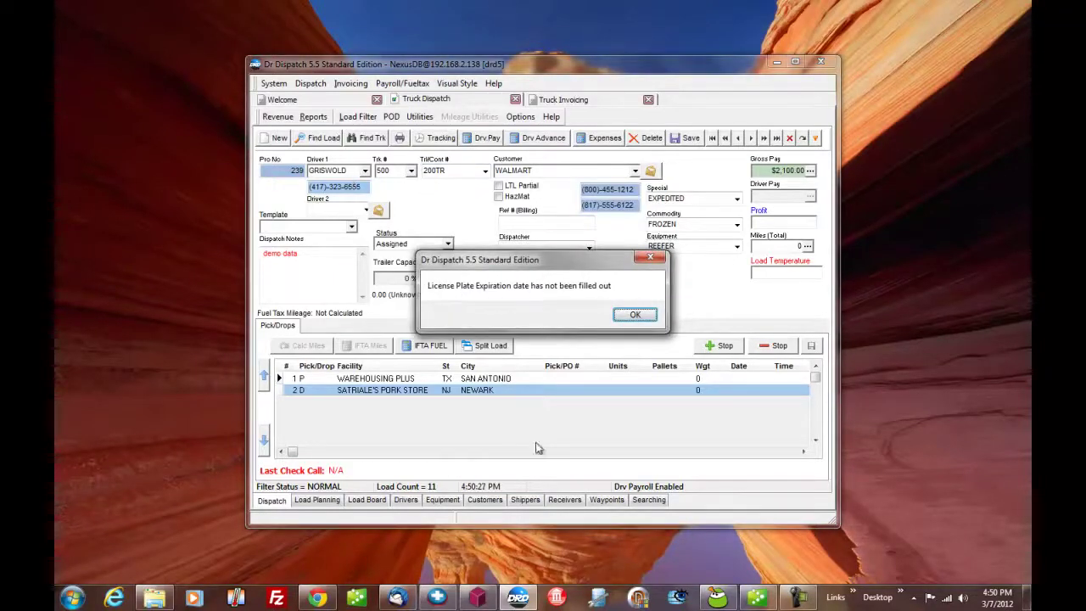
{"action": "left_click", "coordinate": [634, 314]}
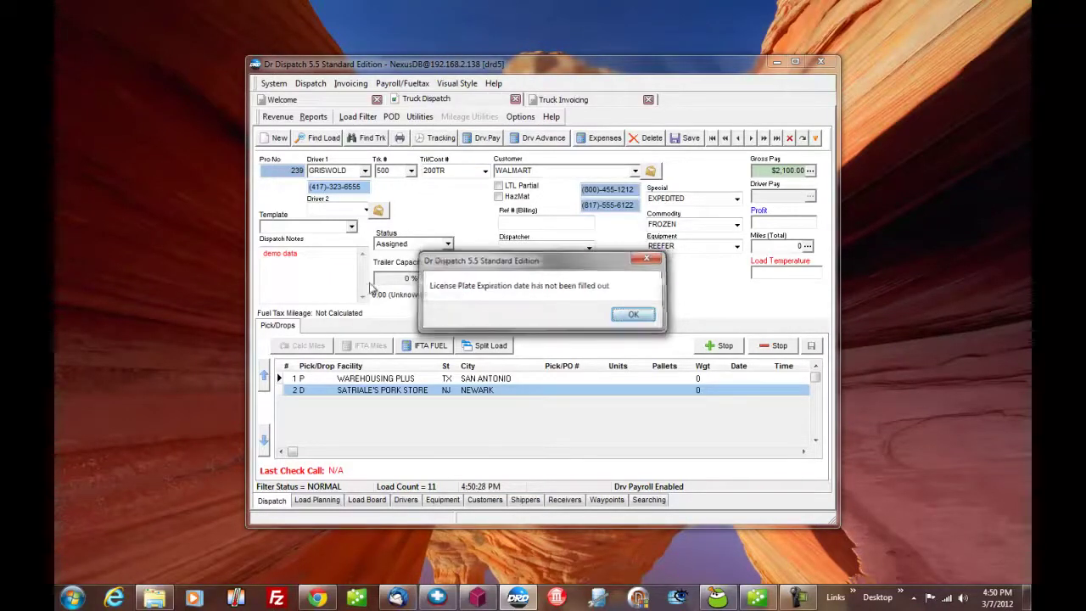
{"action": "left_click", "coordinate": [635, 314]}
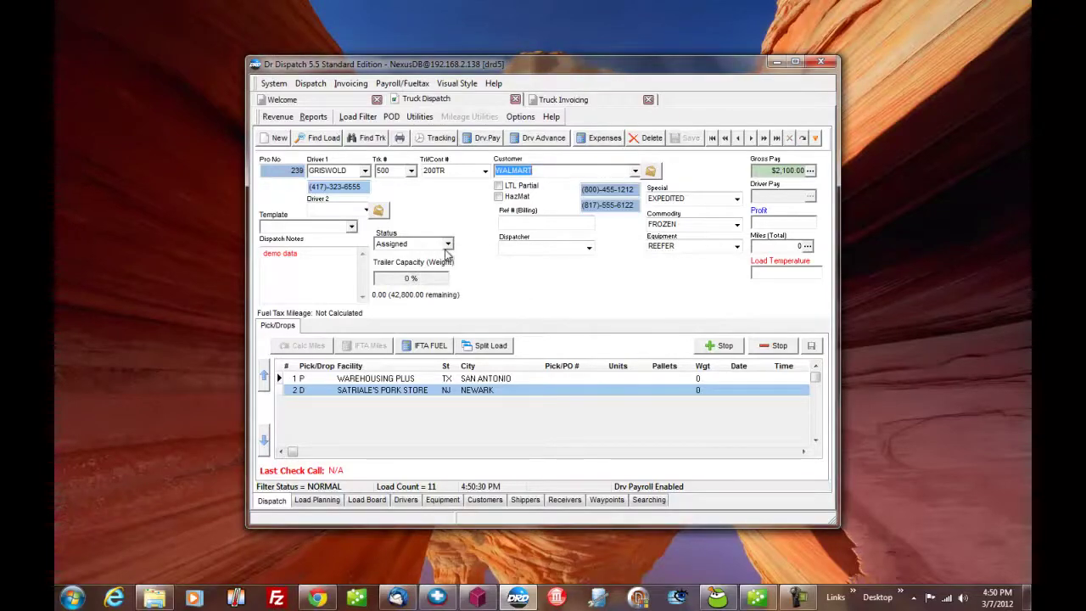
Step: Open load 213 from the load board and check its print options without printing
{"action": "left_click", "coordinate": [370, 500]}
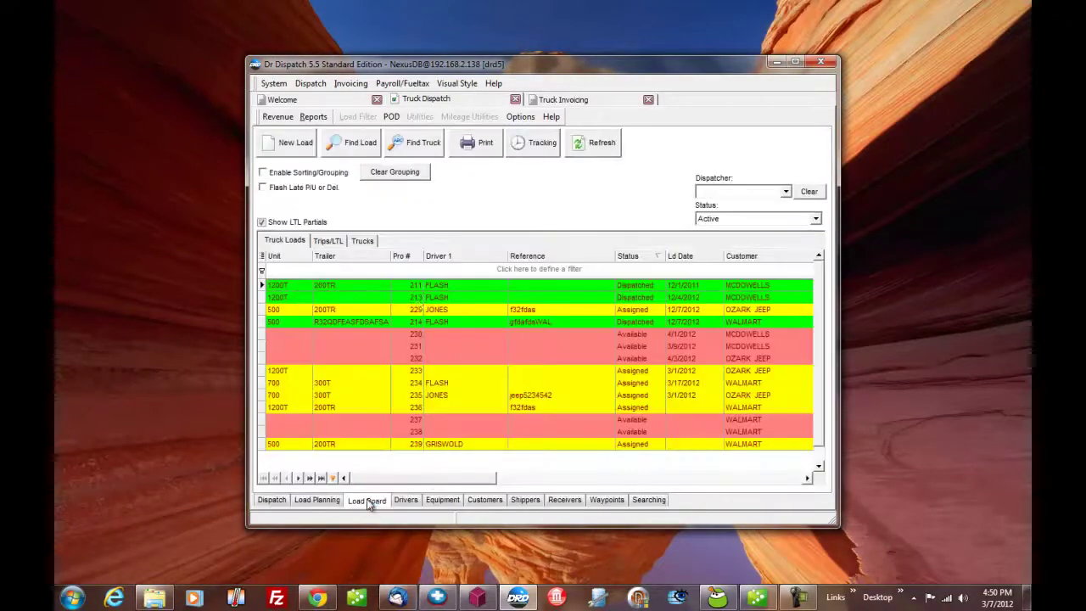
{"action": "double_click", "coordinate": [449, 297]}
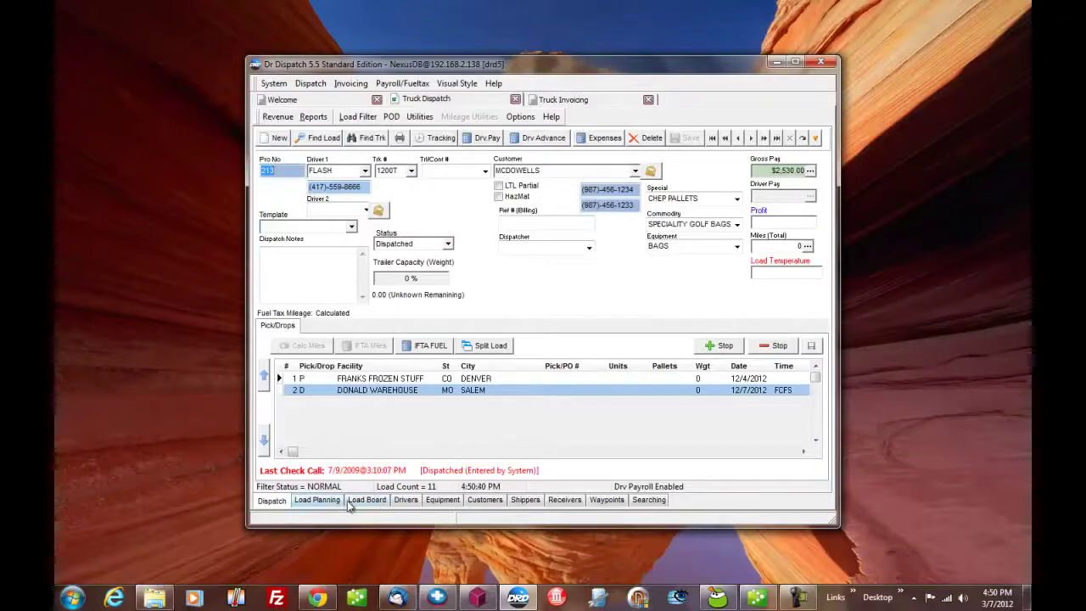
{"action": "left_click", "coordinate": [399, 137]}
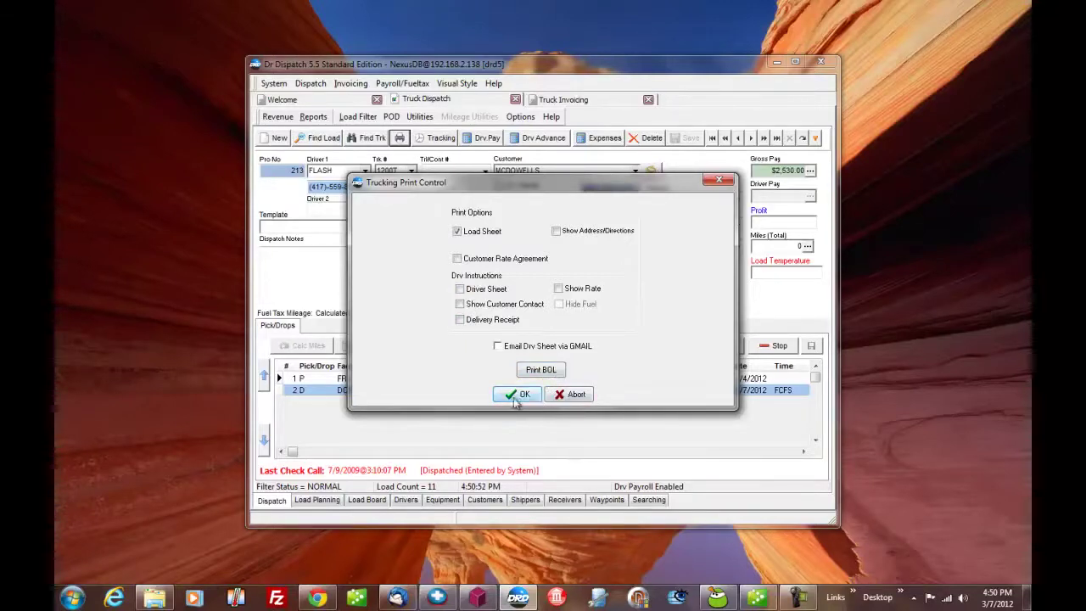
{"action": "left_click", "coordinate": [568, 394]}
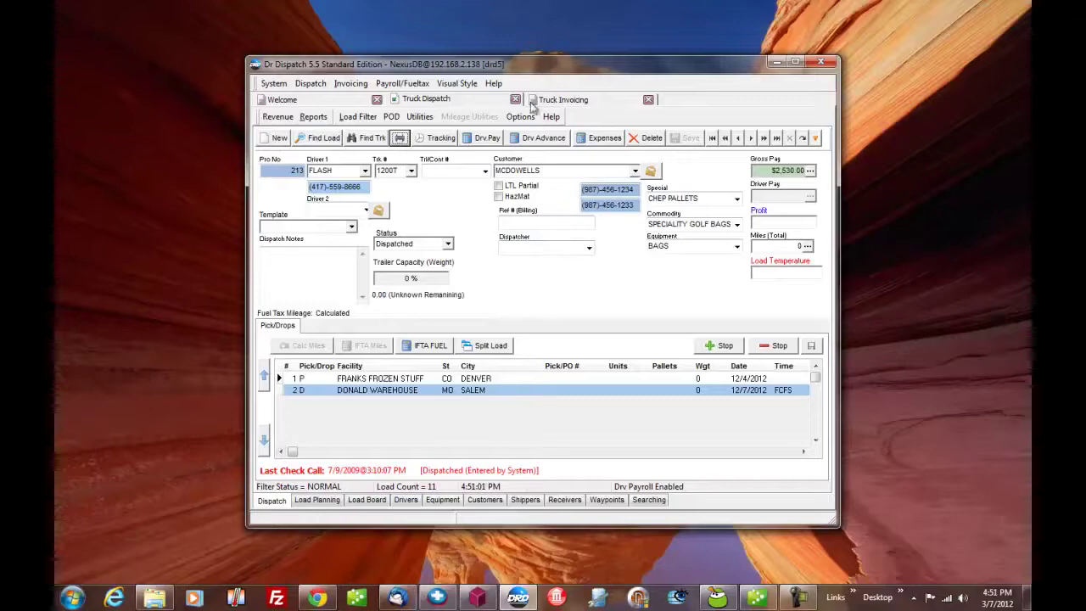
Step: In Truck Invoicing, select all loads for invoicing and turn off Print Preview and Print Paper Copy
{"action": "left_click", "coordinate": [555, 100]}
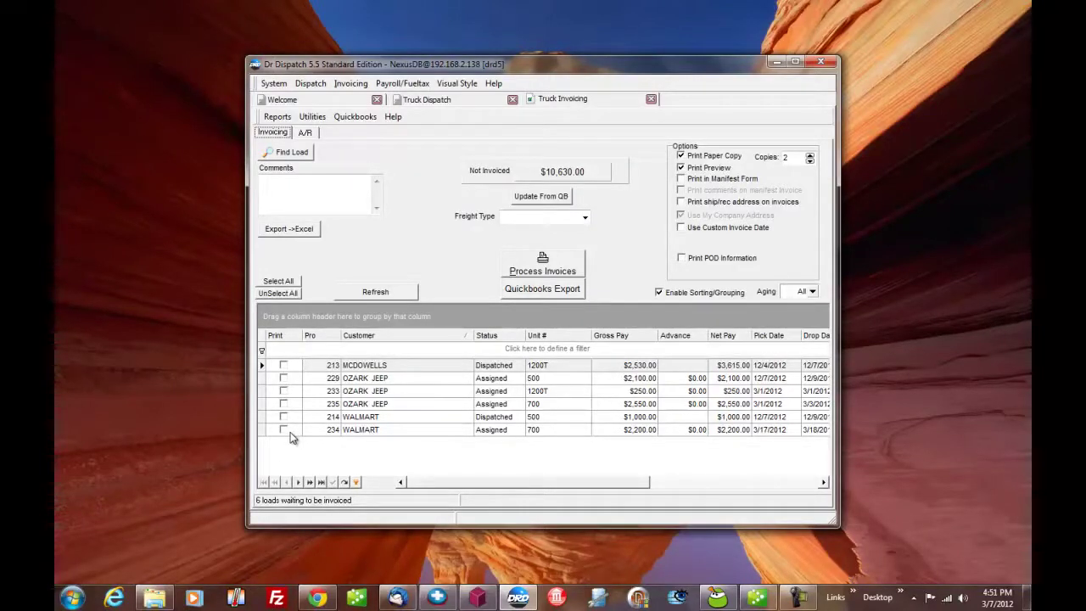
{"action": "left_click", "coordinate": [280, 282]}
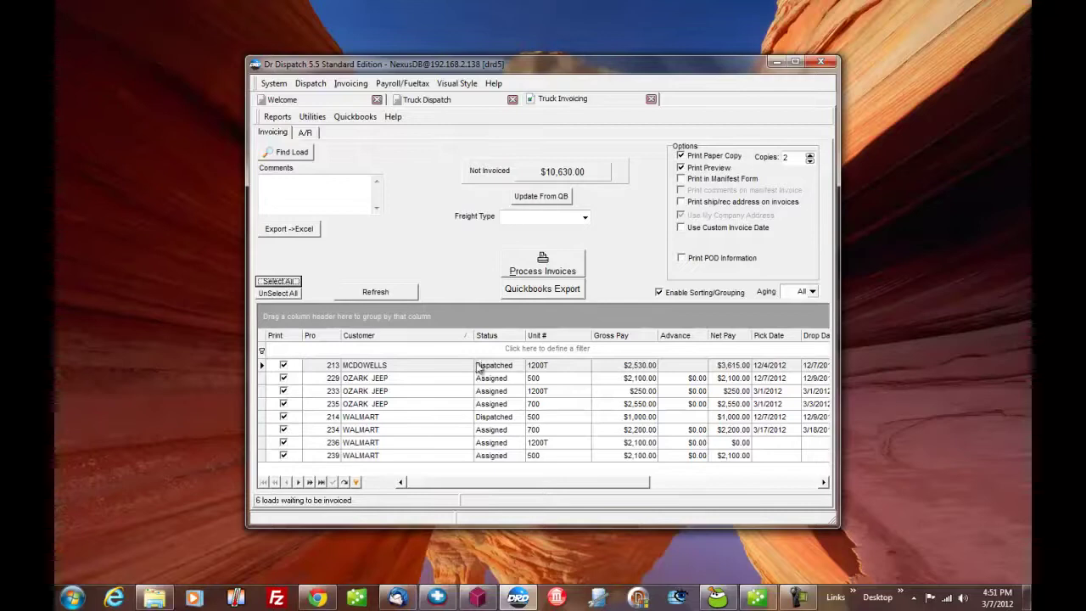
{"action": "left_click", "coordinate": [681, 169]}
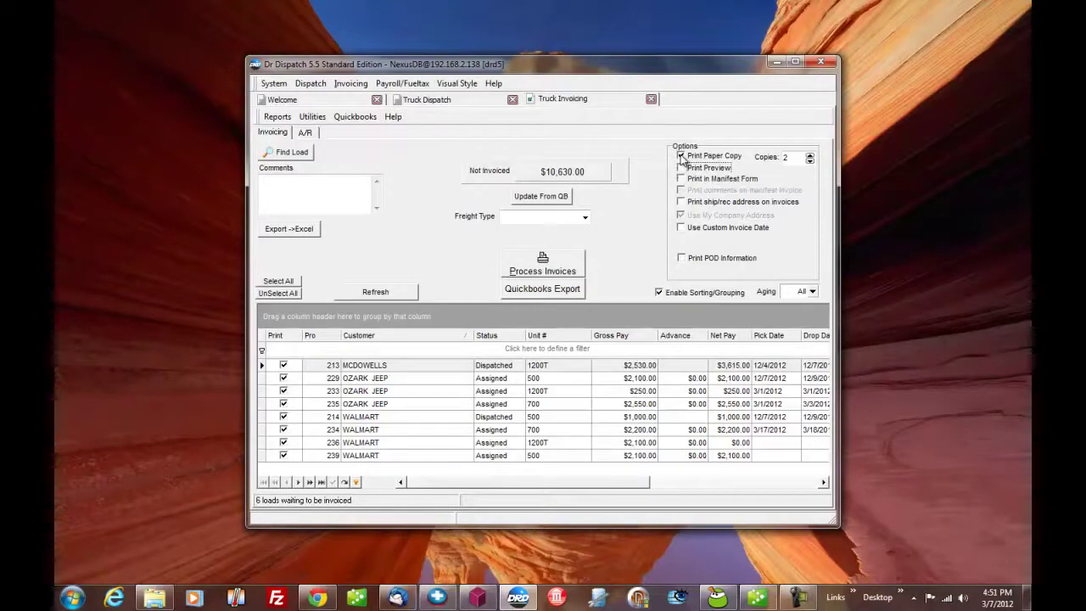
{"action": "left_click", "coordinate": [681, 157]}
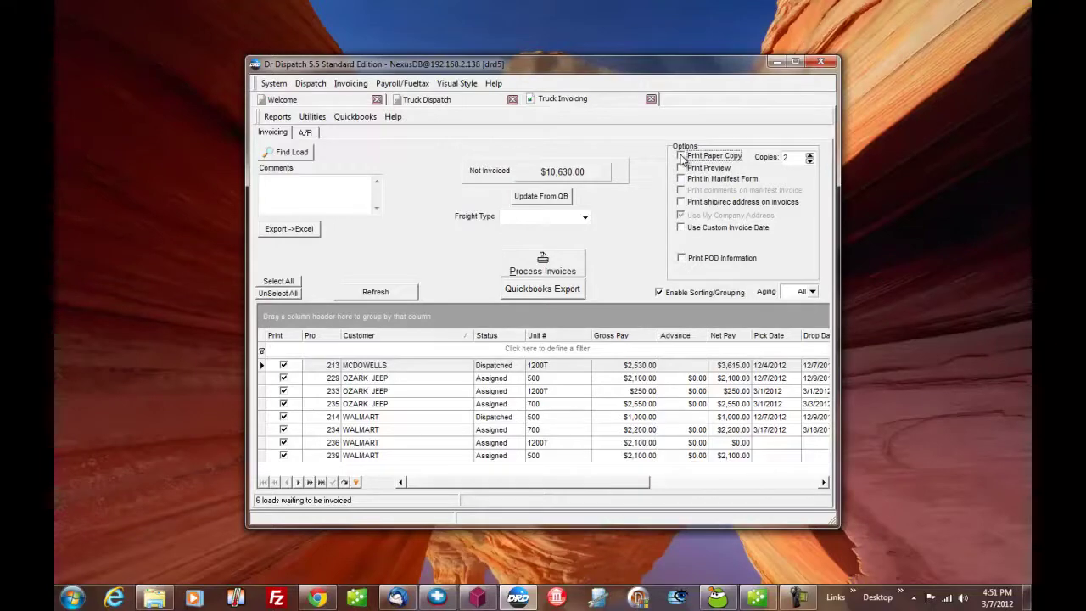
Step: Process the invoices for all selected truck loads
{"action": "left_click", "coordinate": [561, 289]}
{"action": "left_click", "coordinate": [540, 469]}
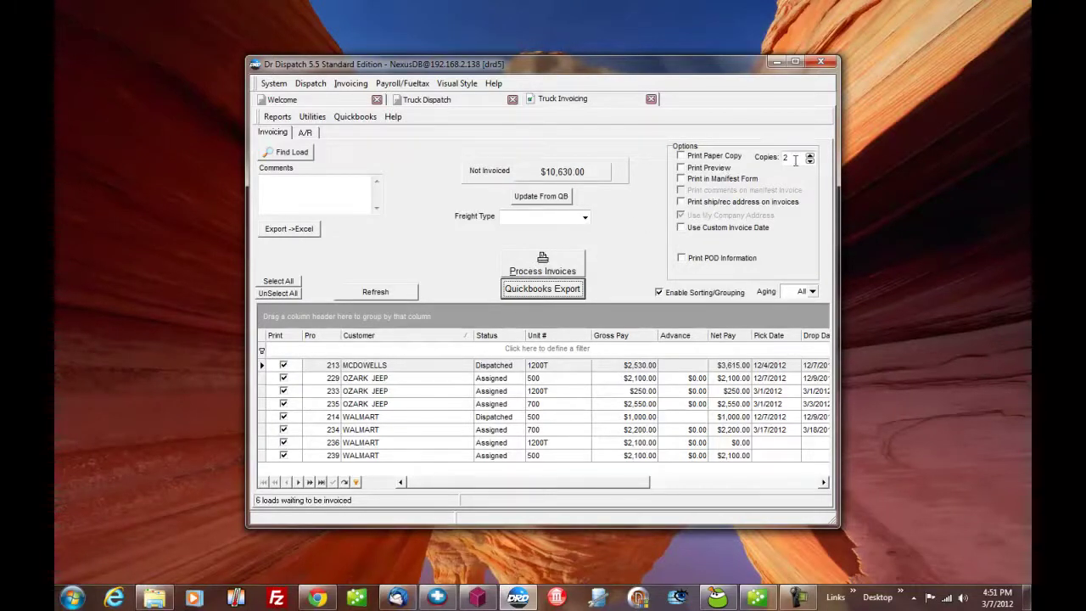
{"action": "left_click", "coordinate": [537, 272]}
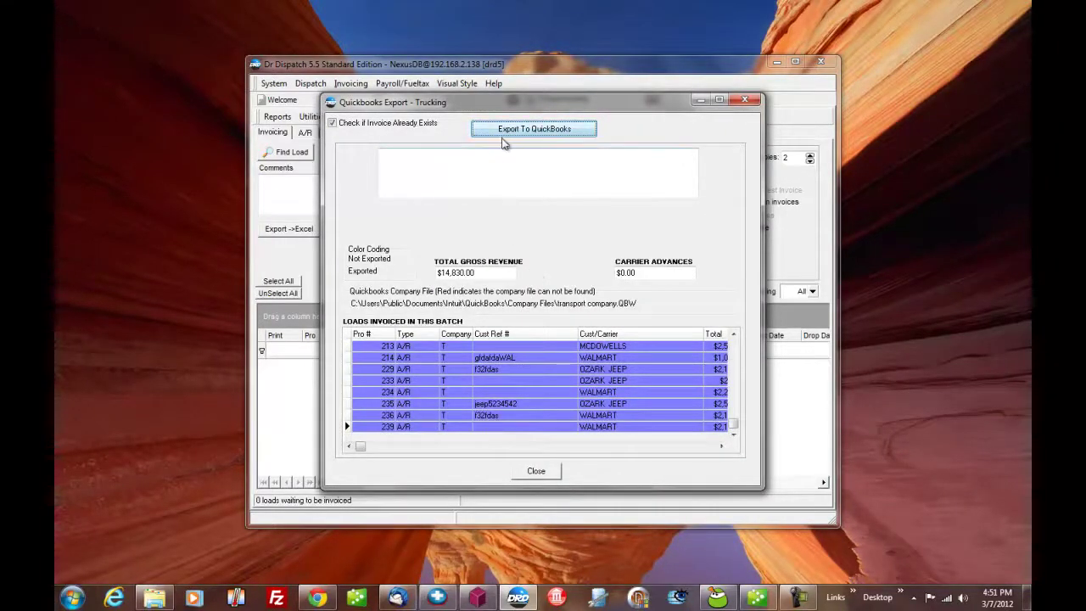
Step: Switch to QuickBooks to check the A/R Aging Detail report and return to the Dr Dispatch export window
{"action": "left_click", "coordinate": [758, 598]}
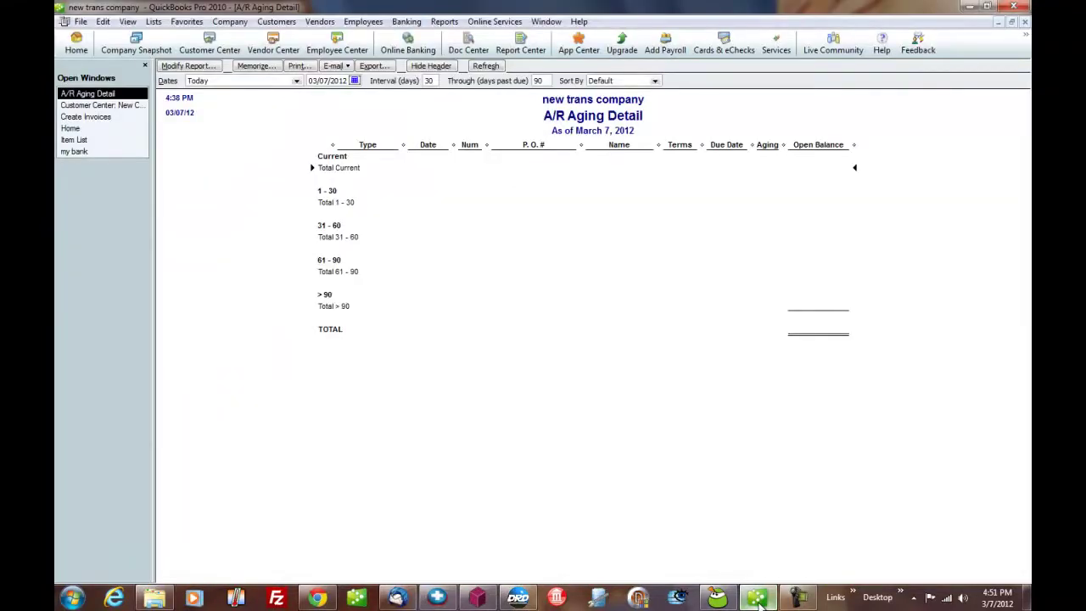
{"action": "left_click", "coordinate": [758, 598]}
{"action": "left_click", "coordinate": [758, 598]}
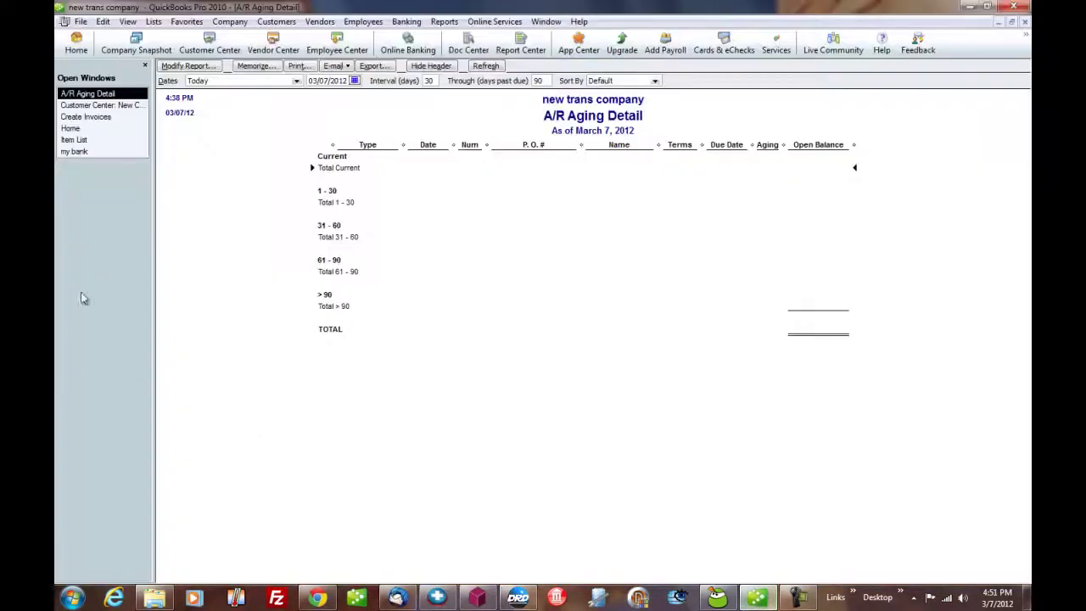
{"action": "left_click", "coordinate": [85, 128]}
{"action": "left_click", "coordinate": [970, 7]}
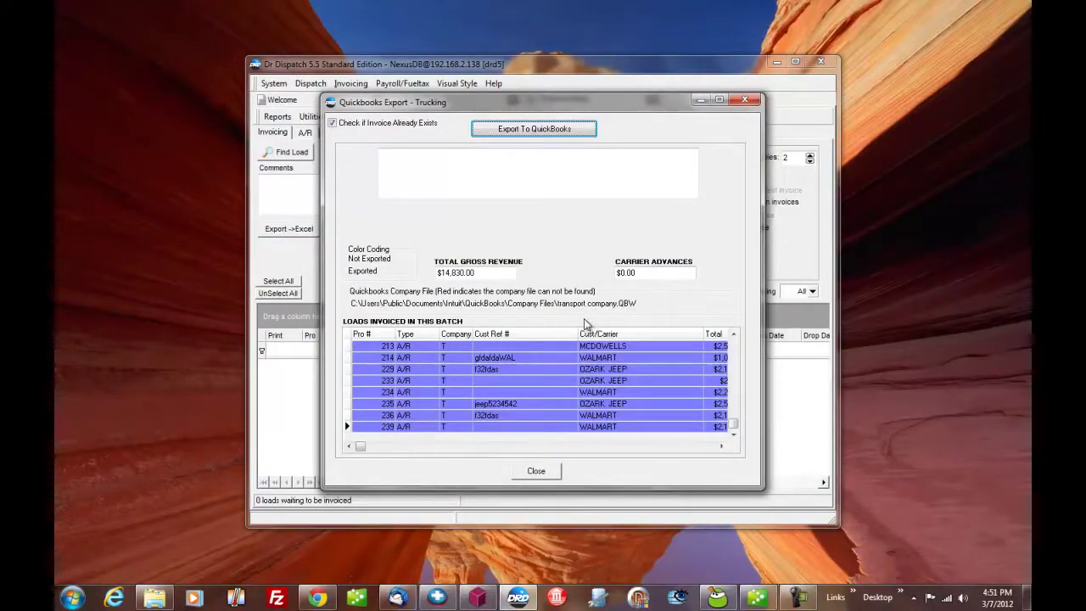
Step: Export the batch of invoiced truck loads to QuickBooks and print the export report, confirming that it printed properly
{"action": "left_click", "coordinate": [536, 133]}
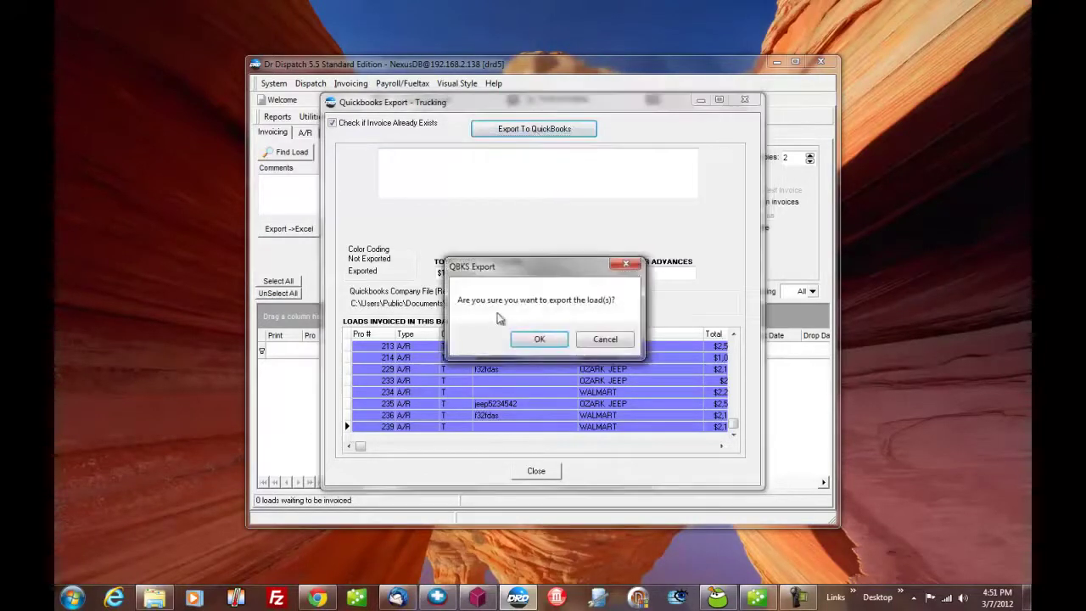
{"action": "left_click", "coordinate": [538, 340]}
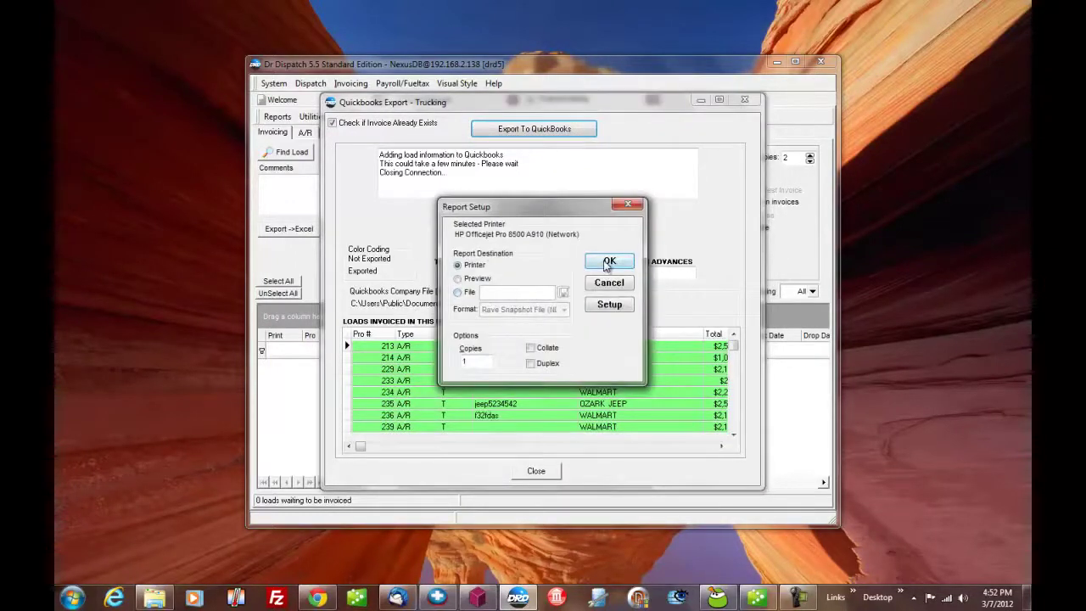
{"action": "left_click", "coordinate": [608, 263]}
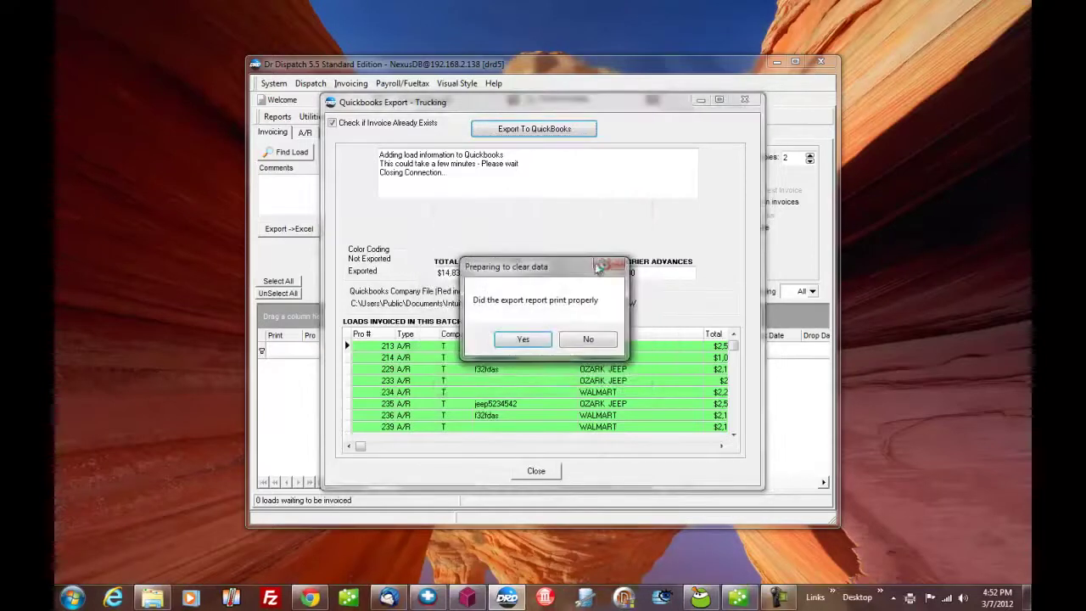
{"action": "left_click", "coordinate": [519, 341]}
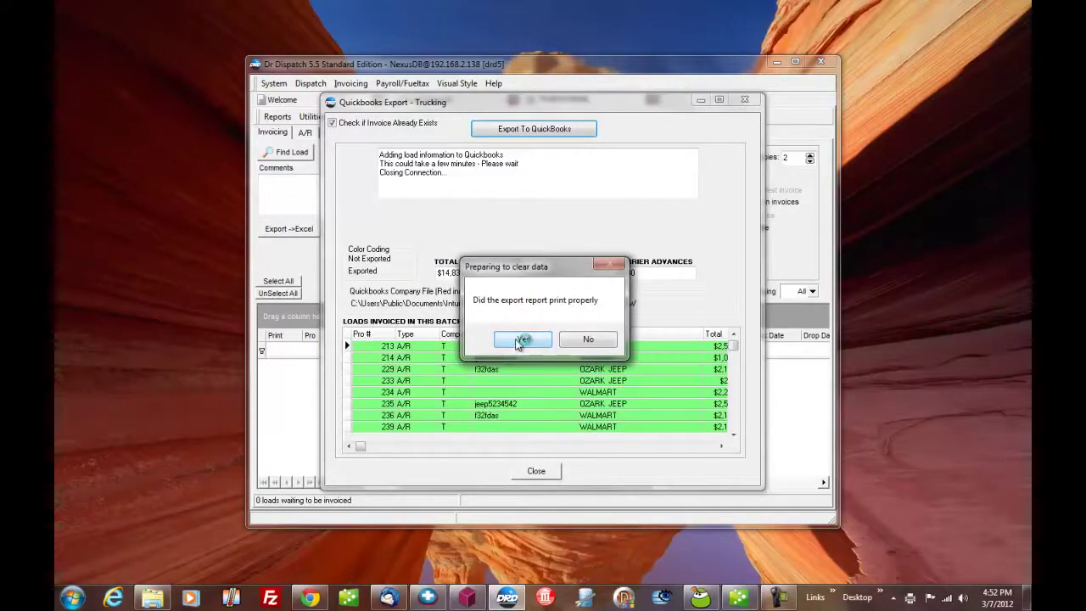
{"action": "left_click", "coordinate": [519, 341]}
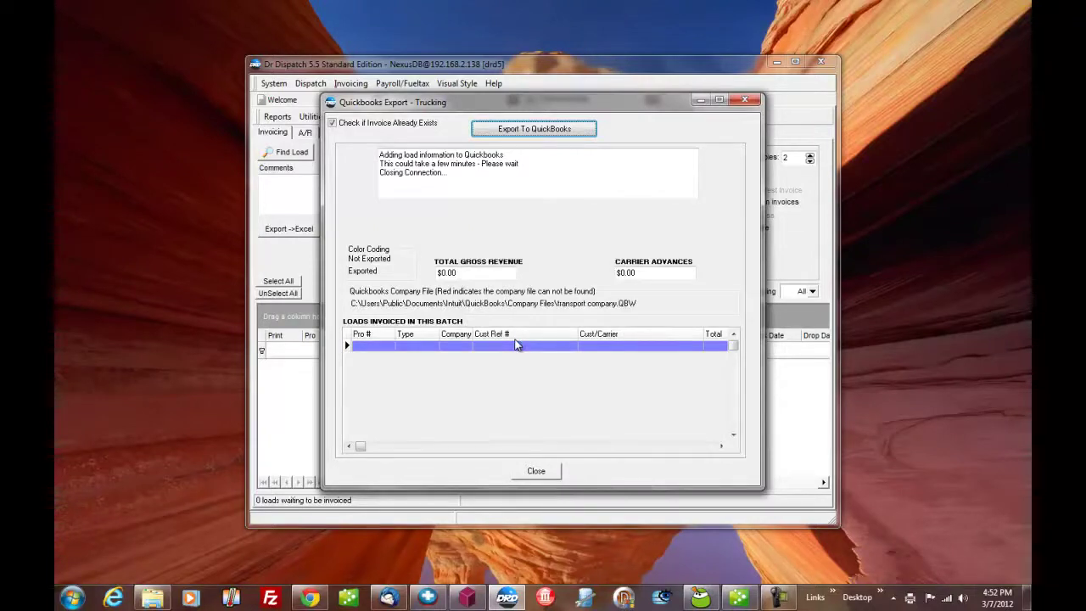
{"action": "left_click", "coordinate": [536, 472]}
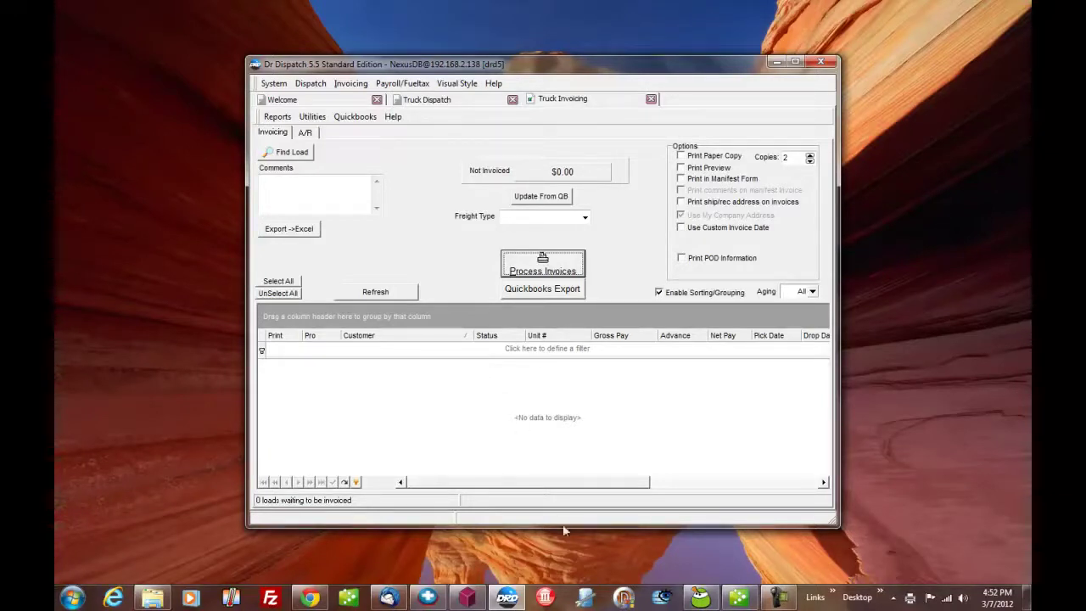
Step: Switch to QuickBooks, review the MCDOWELLS, OZARK JEEP and WALMART transactions in the Customer Center, and open WALMART invoice 234
{"action": "left_click", "coordinate": [739, 599]}
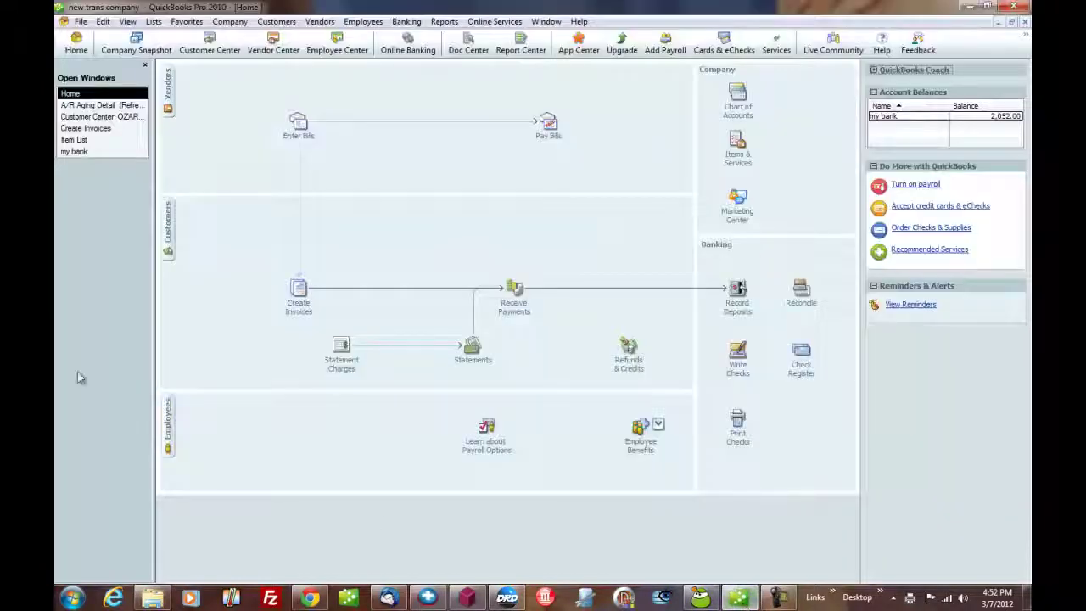
{"action": "left_click", "coordinate": [113, 119]}
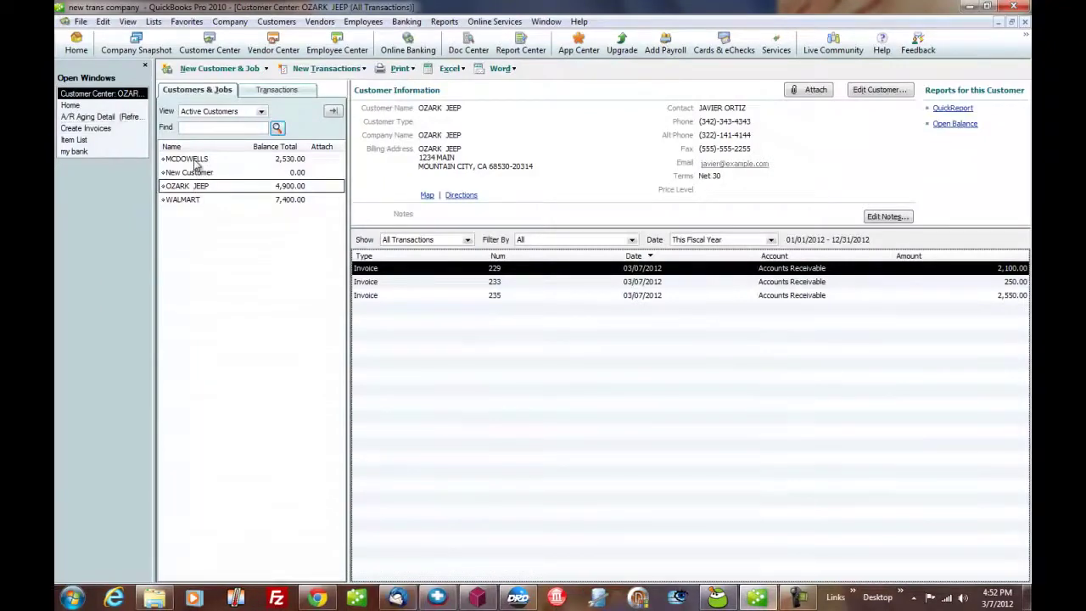
{"action": "left_click", "coordinate": [194, 162]}
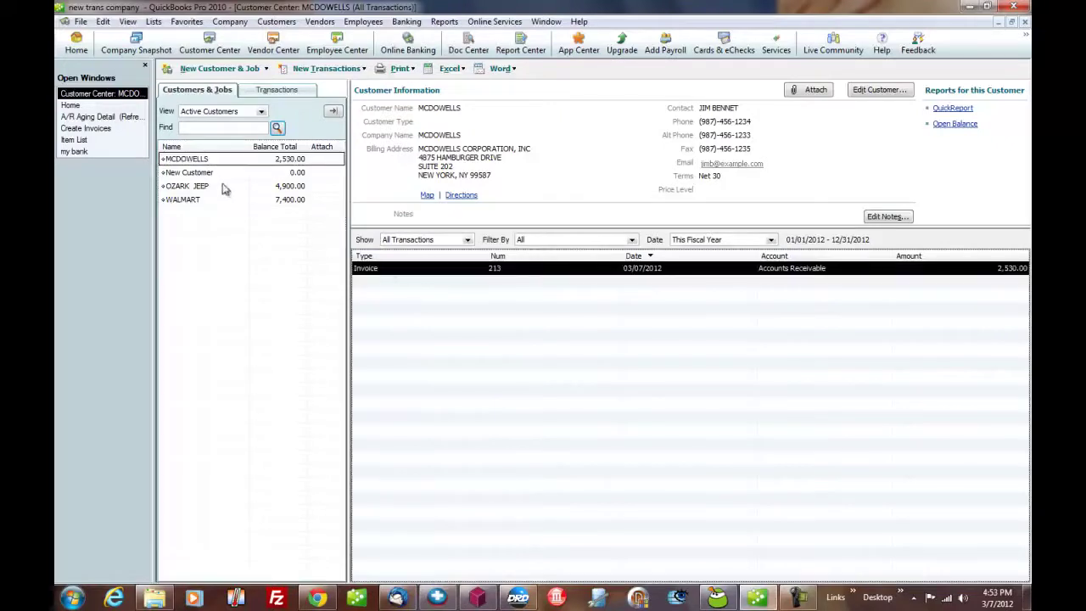
{"action": "left_click", "coordinate": [216, 186]}
{"action": "left_click", "coordinate": [206, 200]}
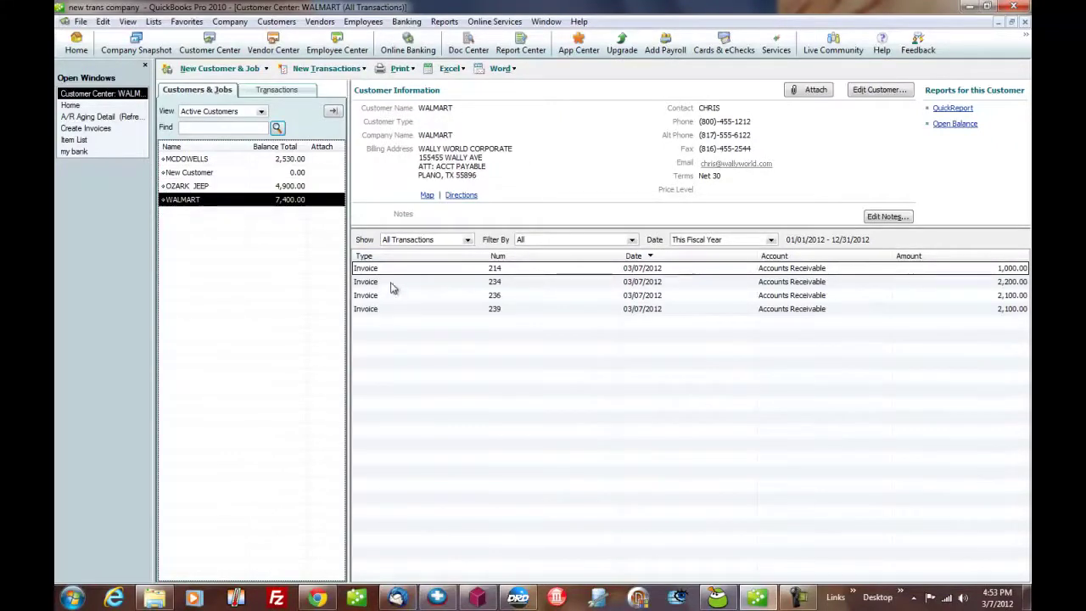
{"action": "double_click", "coordinate": [391, 283]}
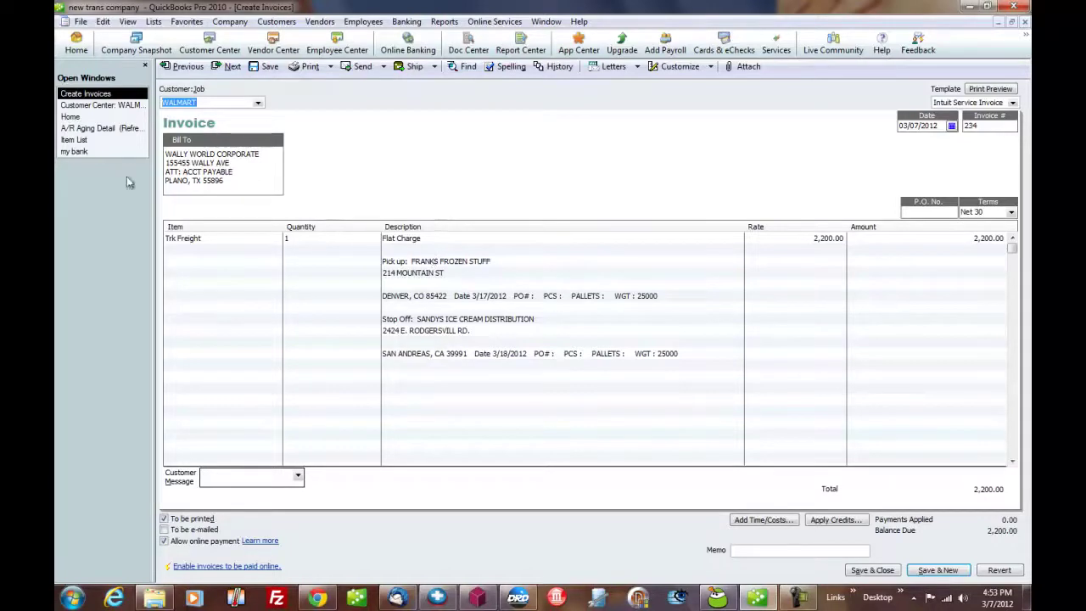
{"action": "left_click", "coordinate": [84, 119]}
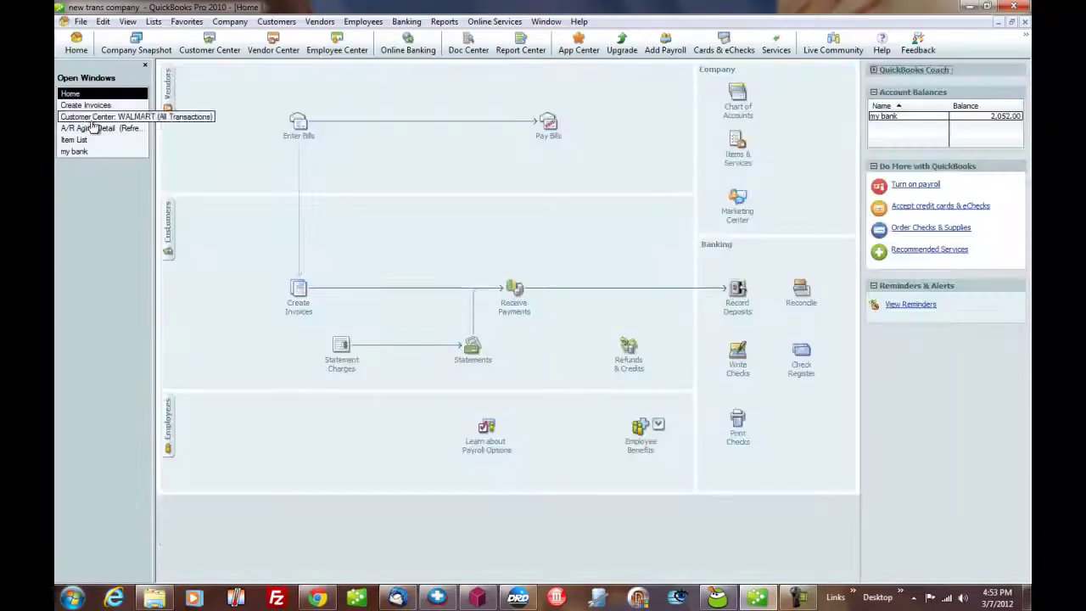
{"action": "left_click", "coordinate": [172, 102]}
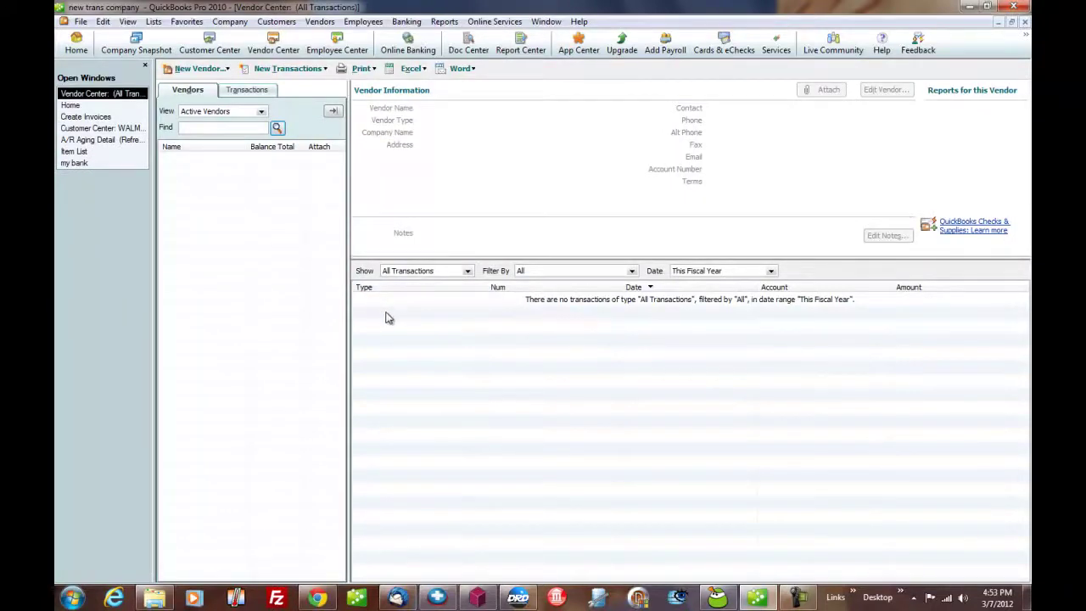
{"action": "left_click", "coordinate": [443, 23]}
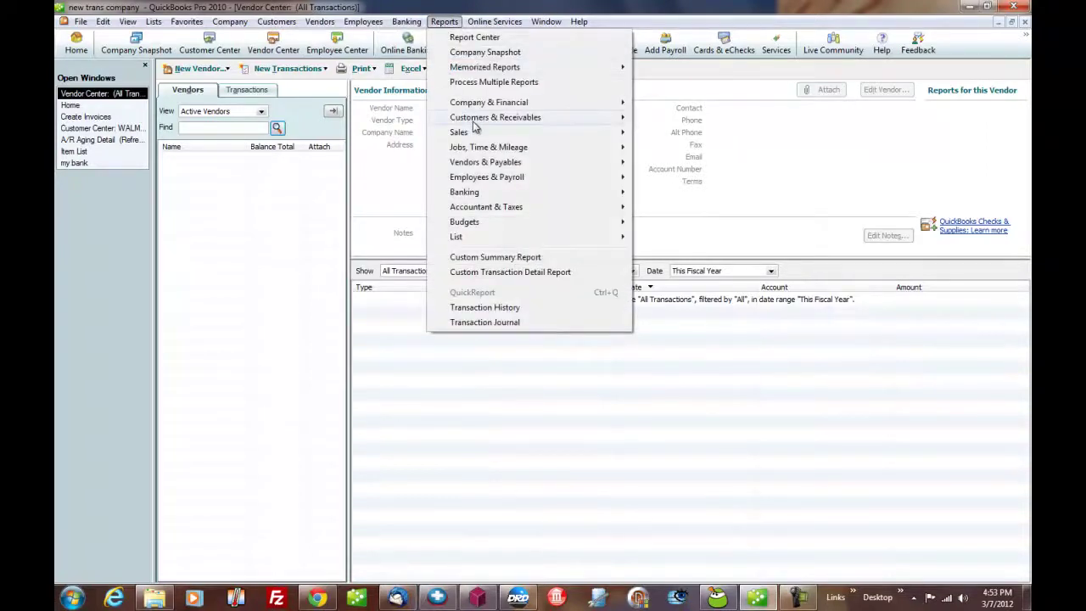
{"action": "mouse_move", "coordinate": [477, 119]}
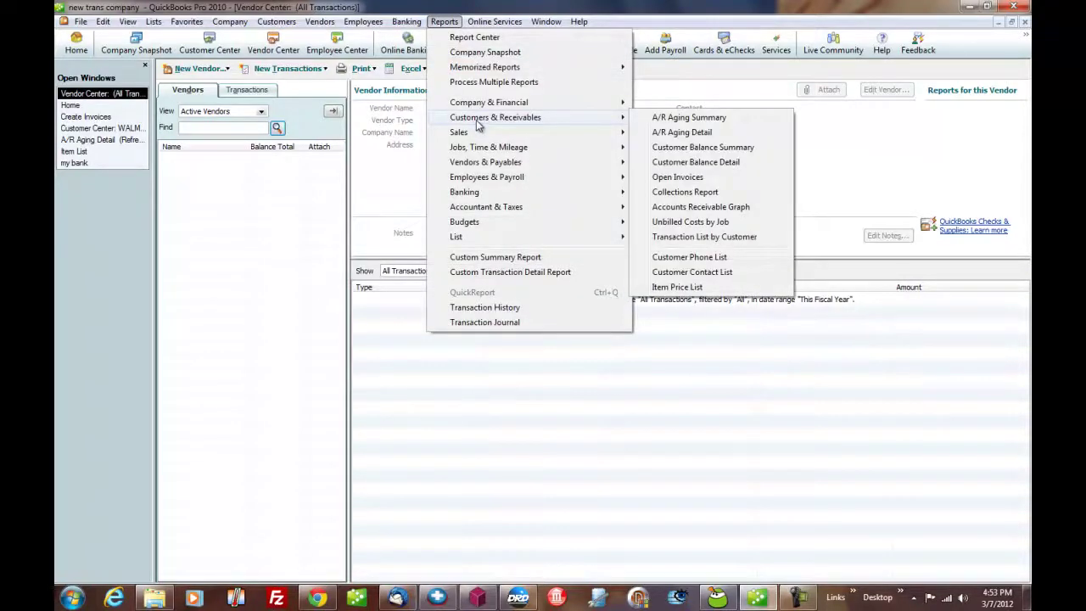
{"action": "left_click", "coordinate": [100, 264]}
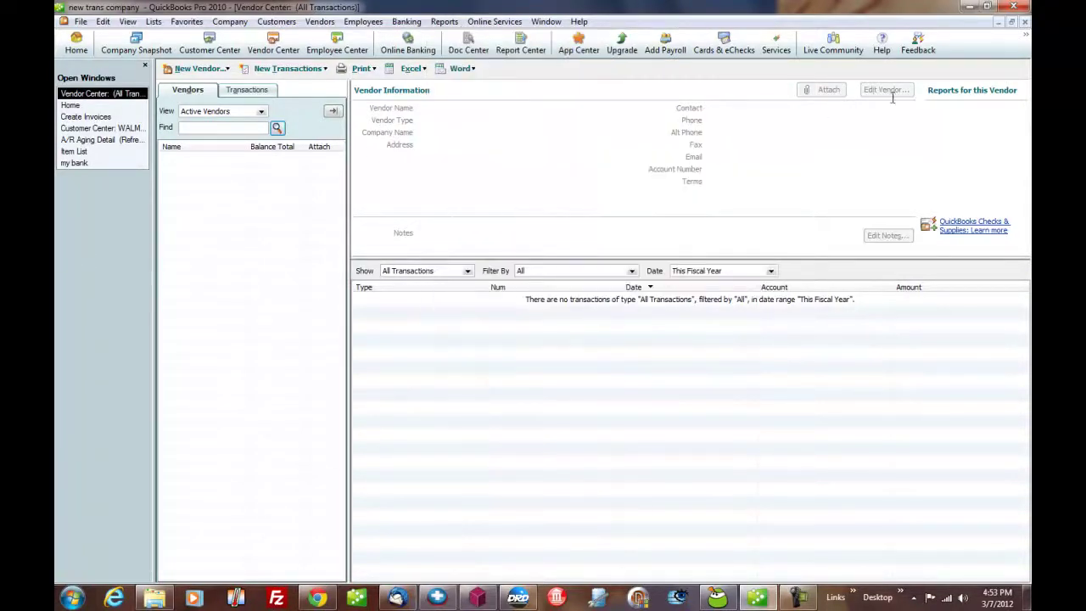
{"action": "left_click", "coordinate": [970, 9]}
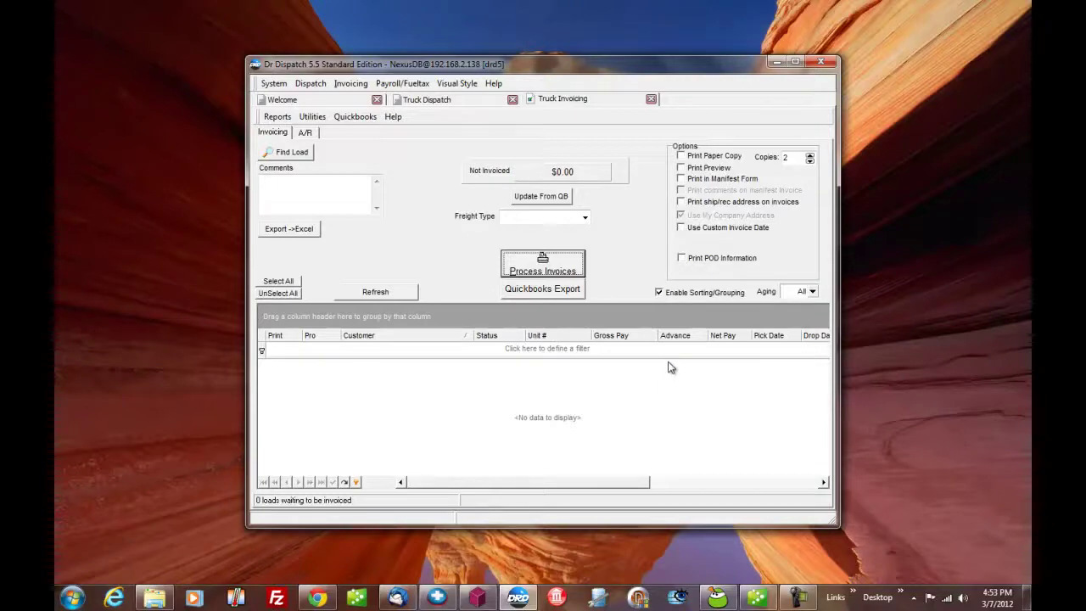
{"action": "left_click", "coordinate": [756, 597]}
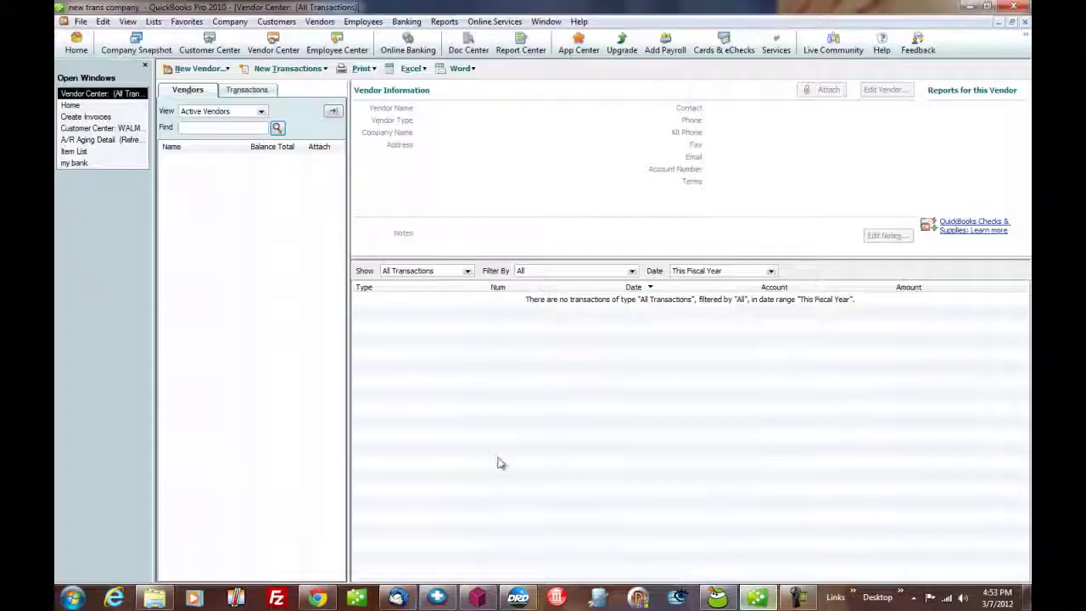
Step: Open the A/R Aging Detail report to check the exported invoices
{"action": "left_click", "coordinate": [448, 22]}
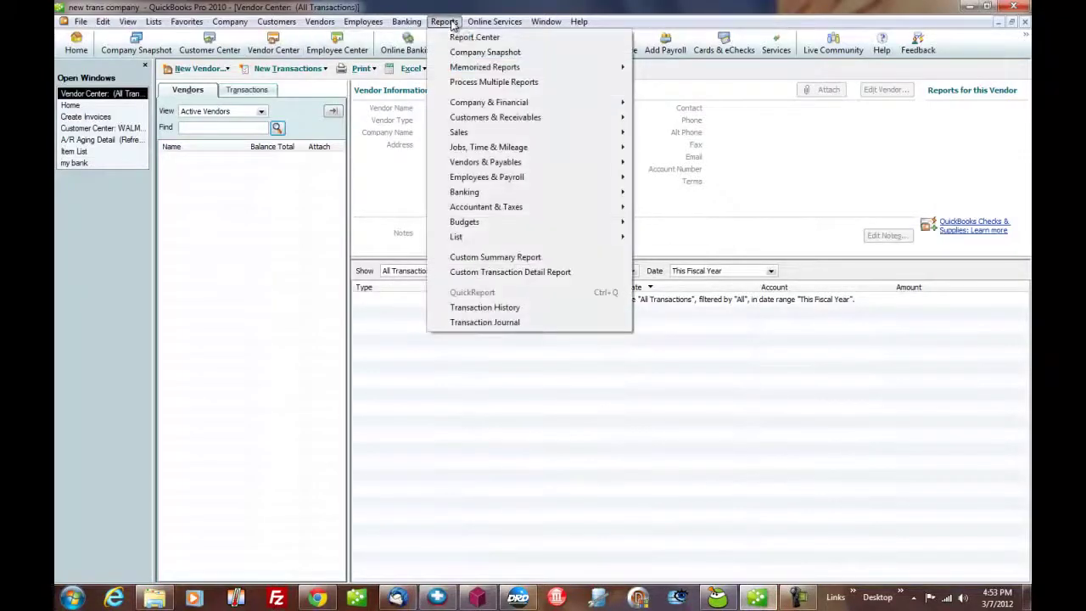
{"action": "mouse_move", "coordinate": [490, 124]}
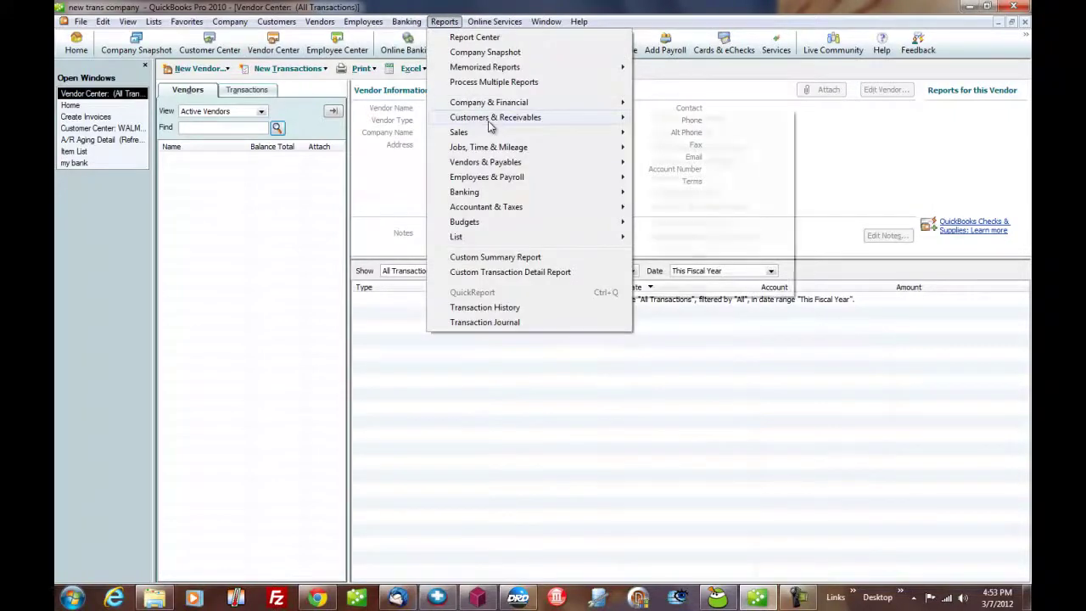
{"action": "left_click", "coordinate": [655, 133]}
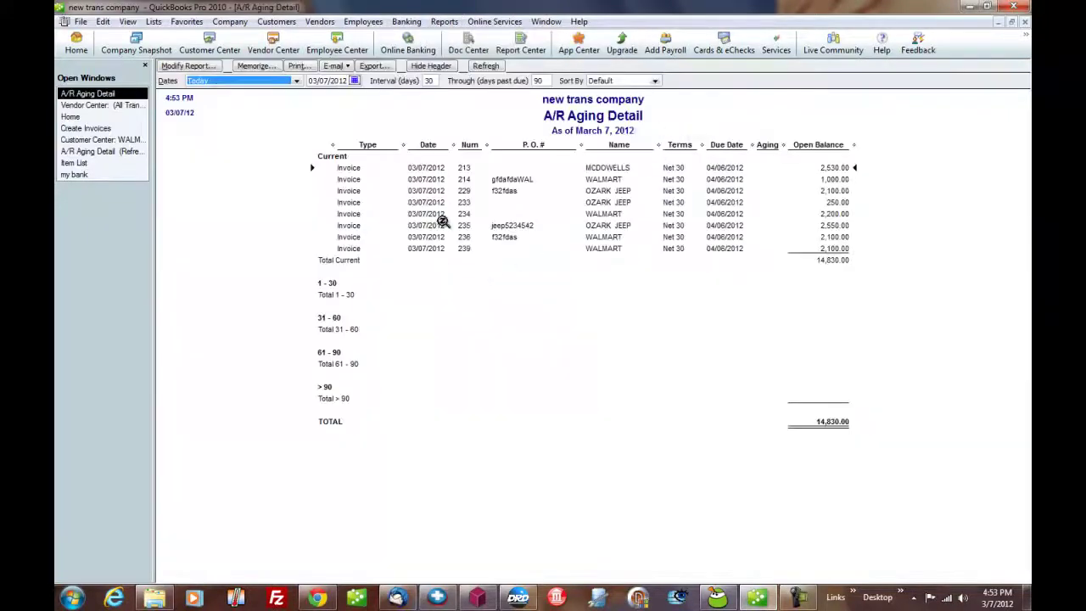